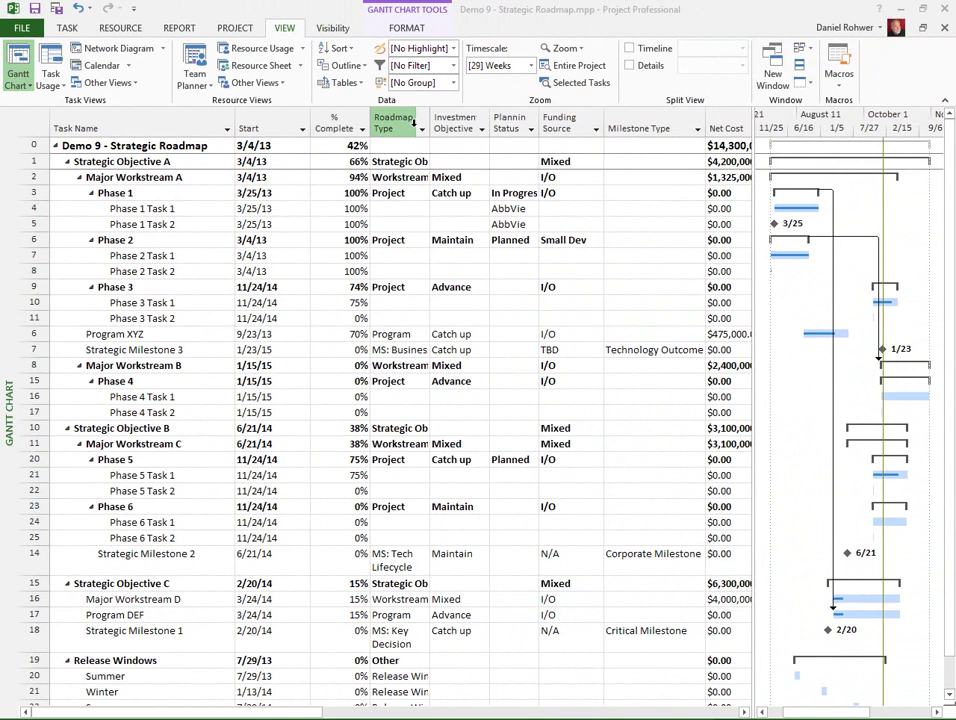
right_click(394, 123)
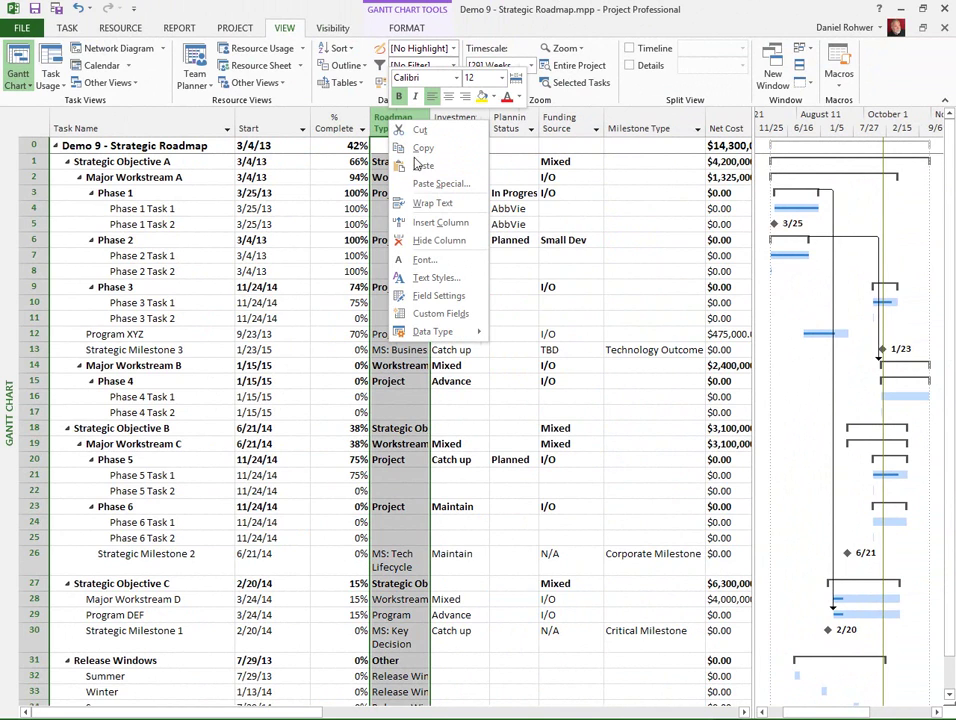
left_click(441, 315)
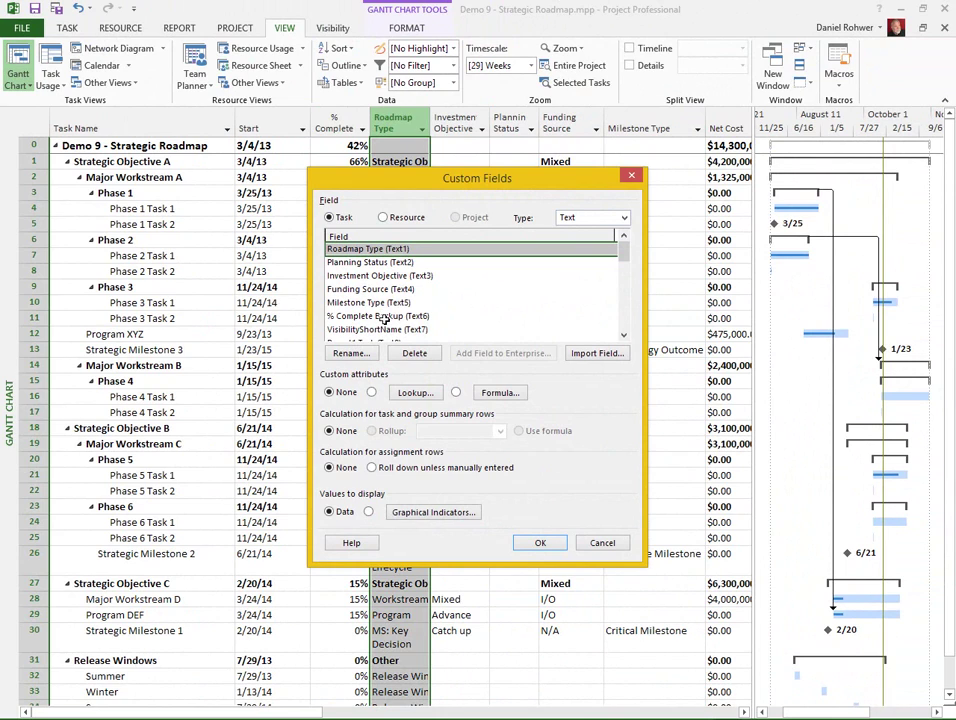
left_click(370, 262)
left_click(381, 275)
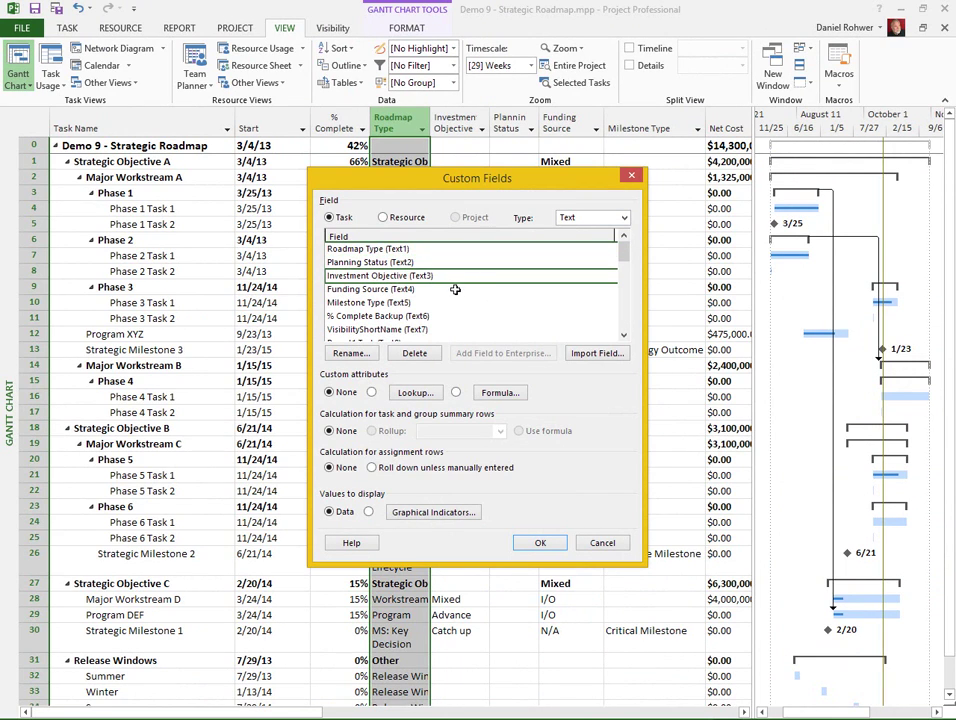
left_click(425, 289)
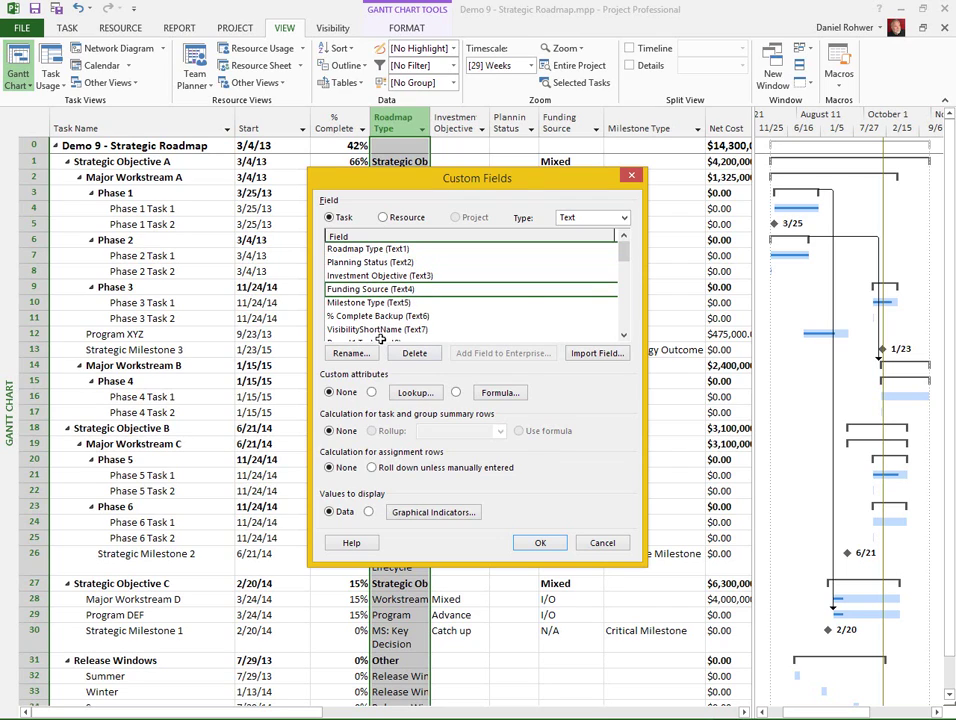
left_click(624, 218)
left_click(582, 230)
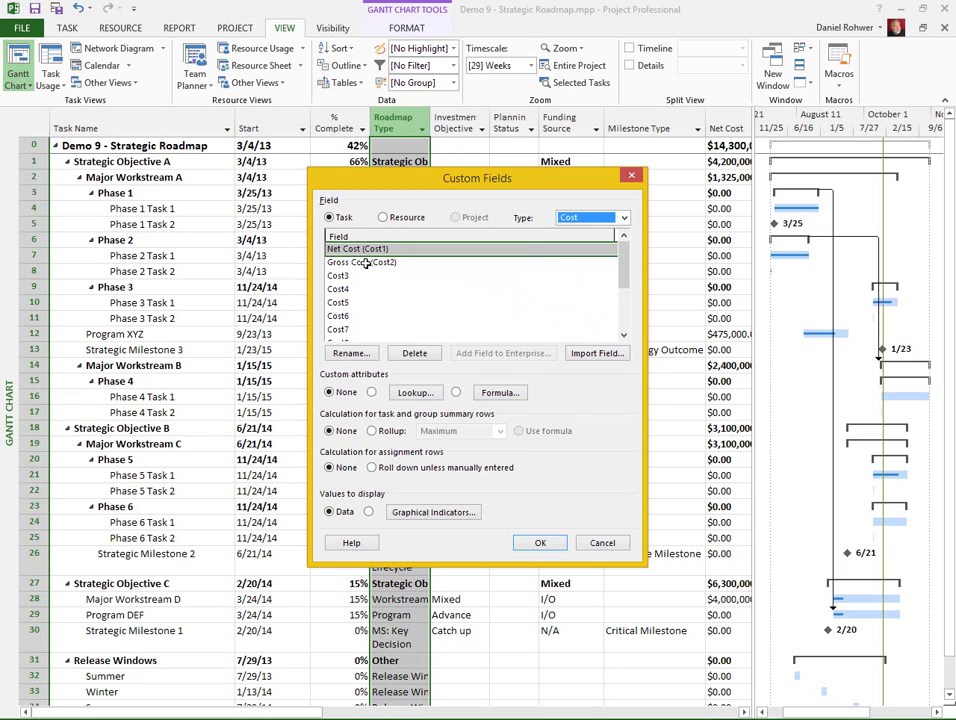
left_click(624, 218)
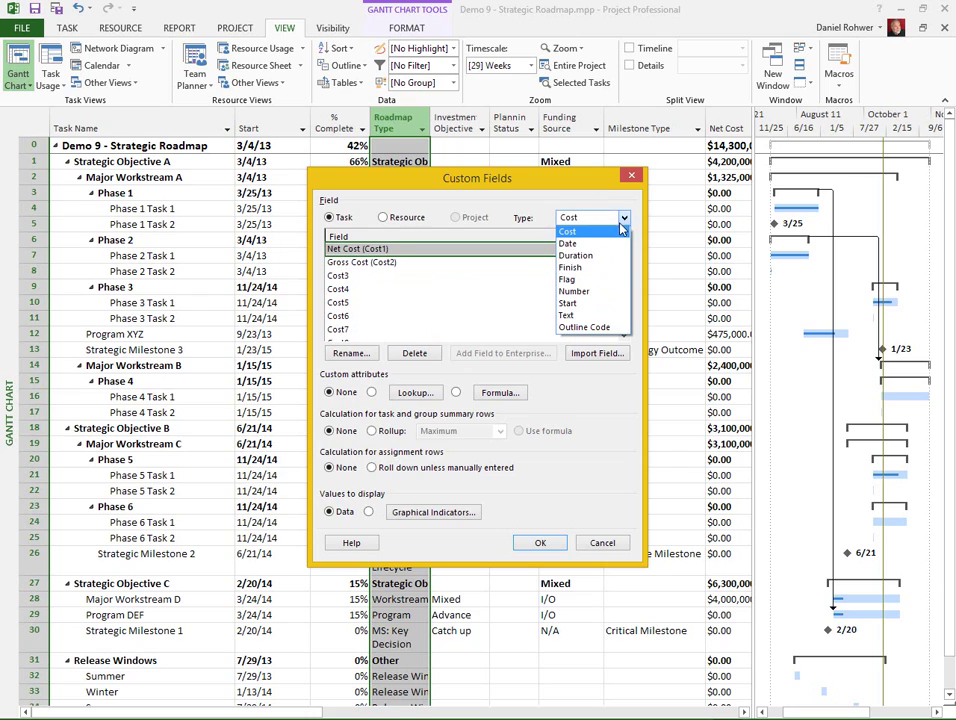
left_click(578, 291)
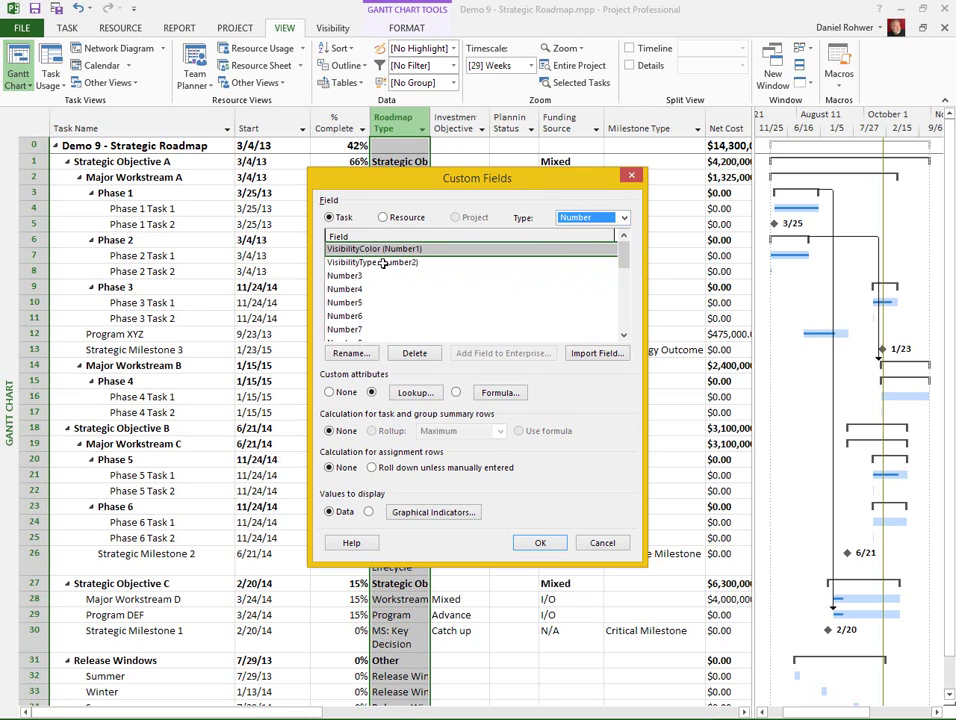
left_click(603, 543)
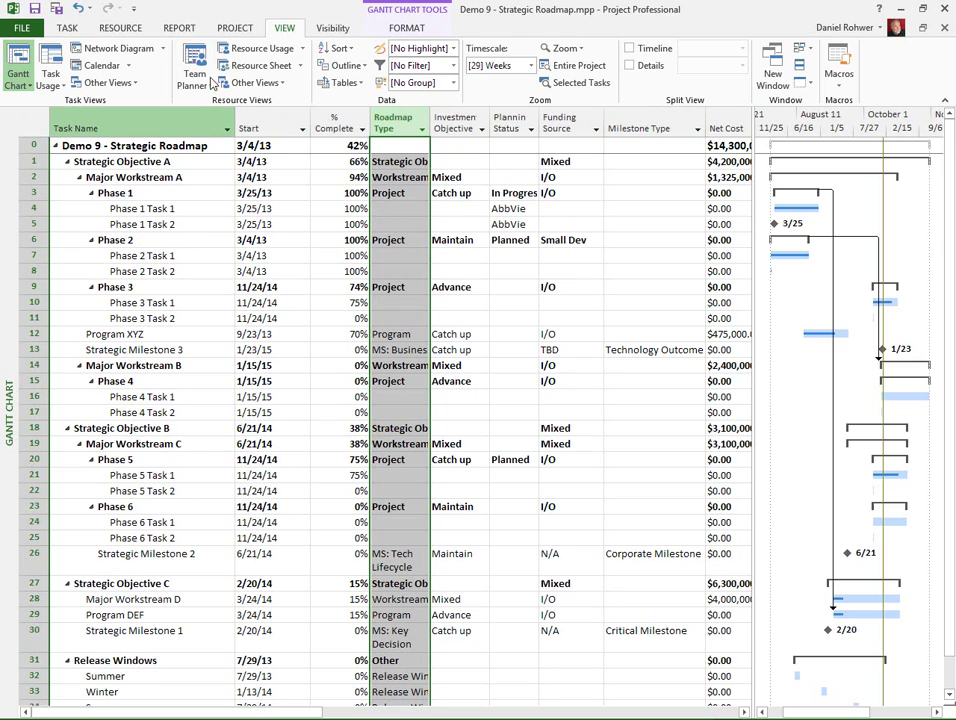
- Generate a swimlane timeline with Strategic Objective lanes and Release Windows using Create from Active Project
left_click(334, 31)
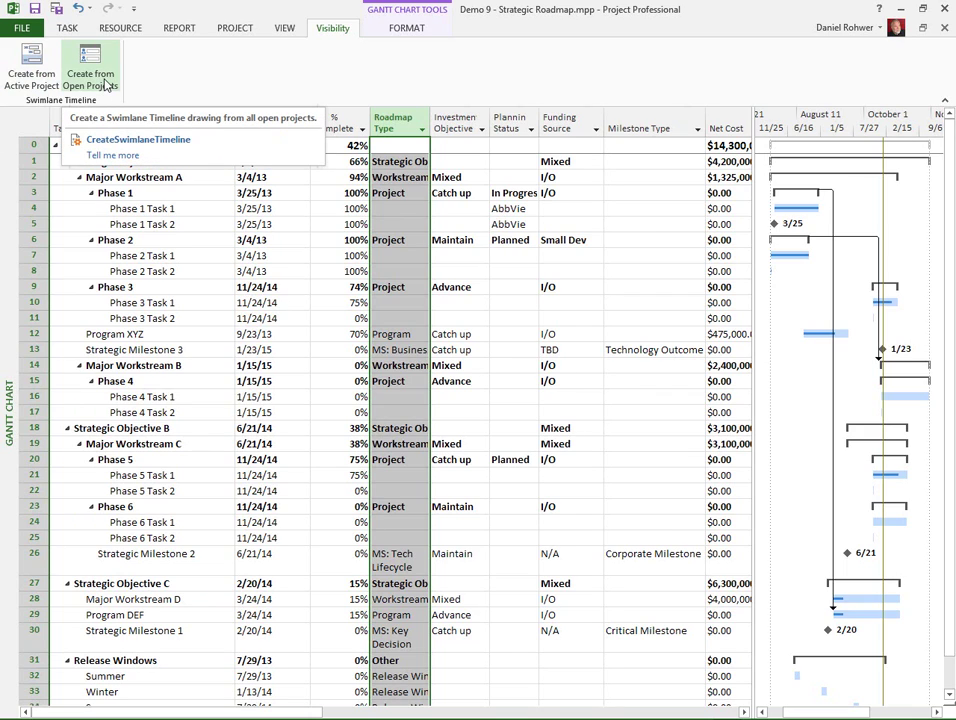
left_click(50, 62)
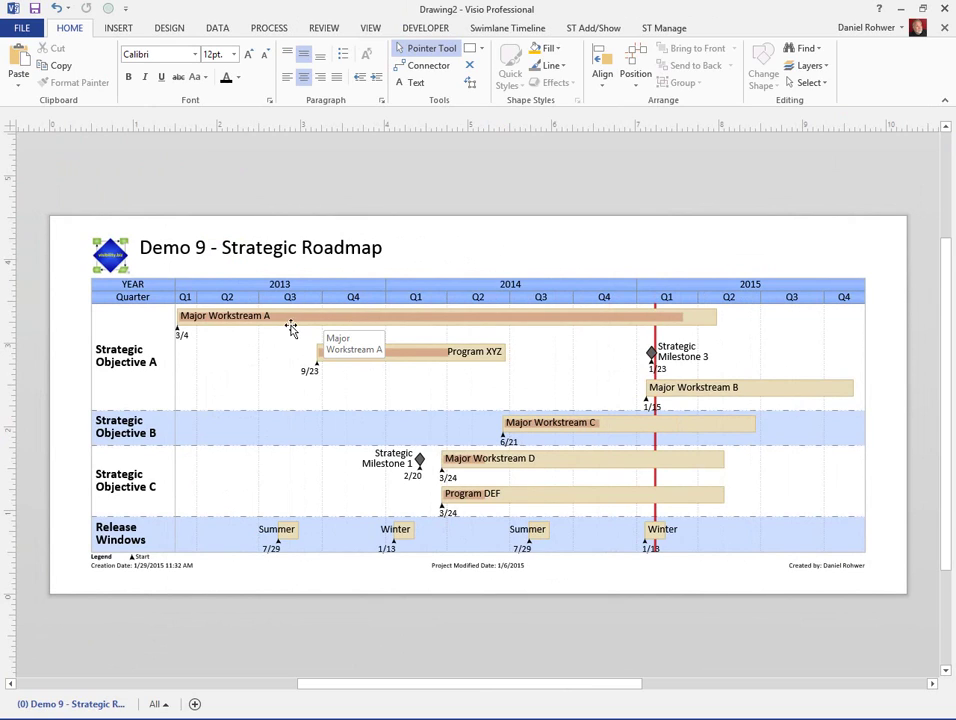
- Inspect the title block, the Strategic Objective A/B and Release Windows lanes, and the Workstream and Program XYZ bars
left_click(326, 243)
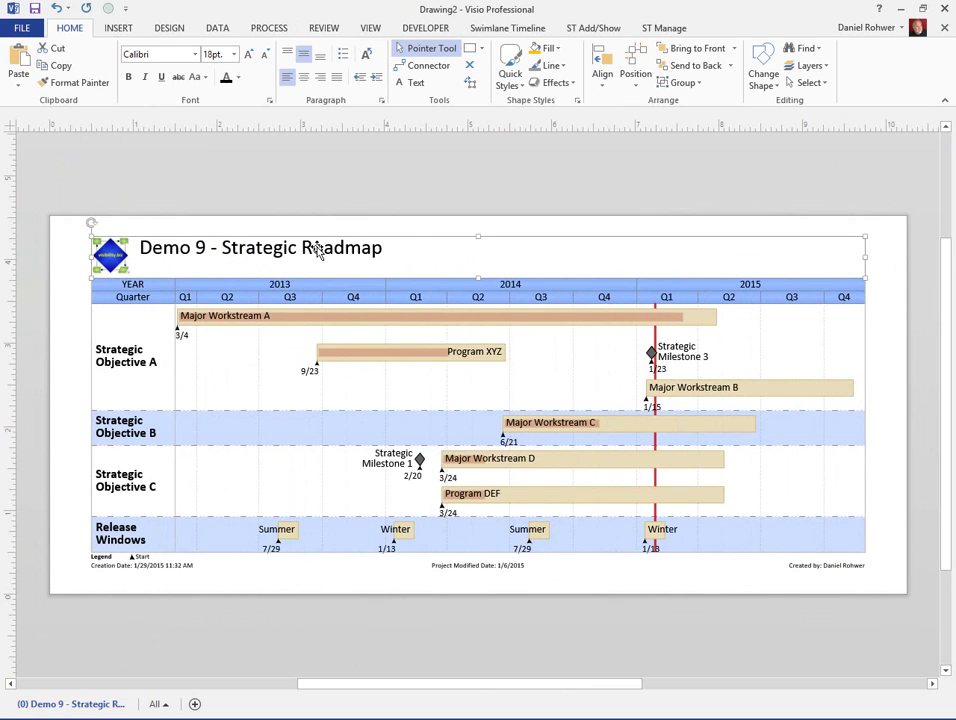
left_click(111, 360)
left_click(112, 440)
left_click(111, 528)
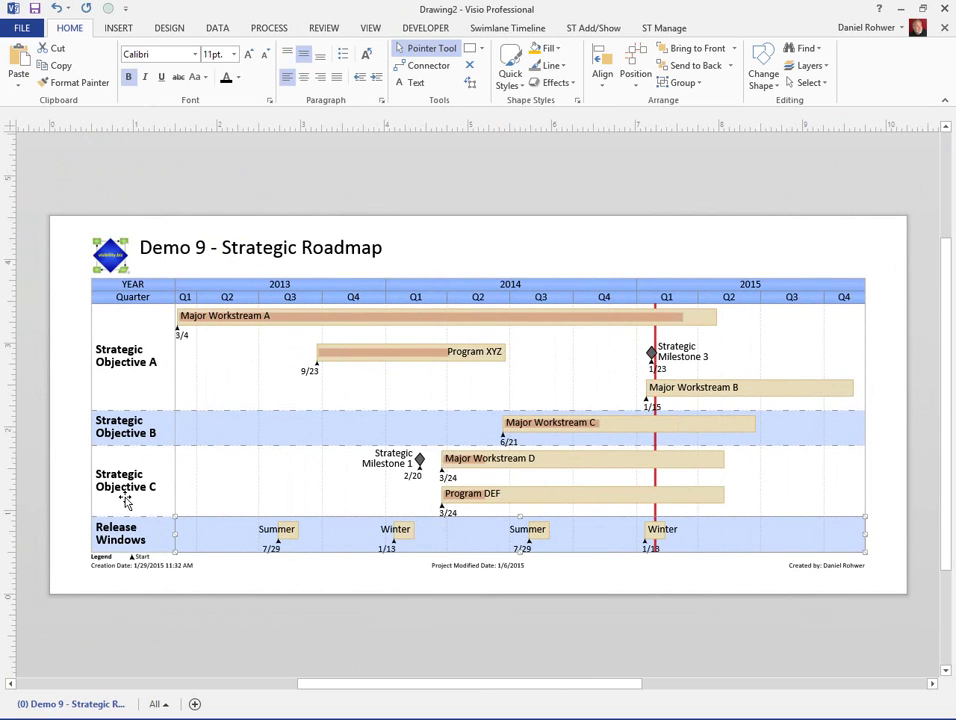
left_click(368, 316)
left_click(489, 353)
left_click(773, 390)
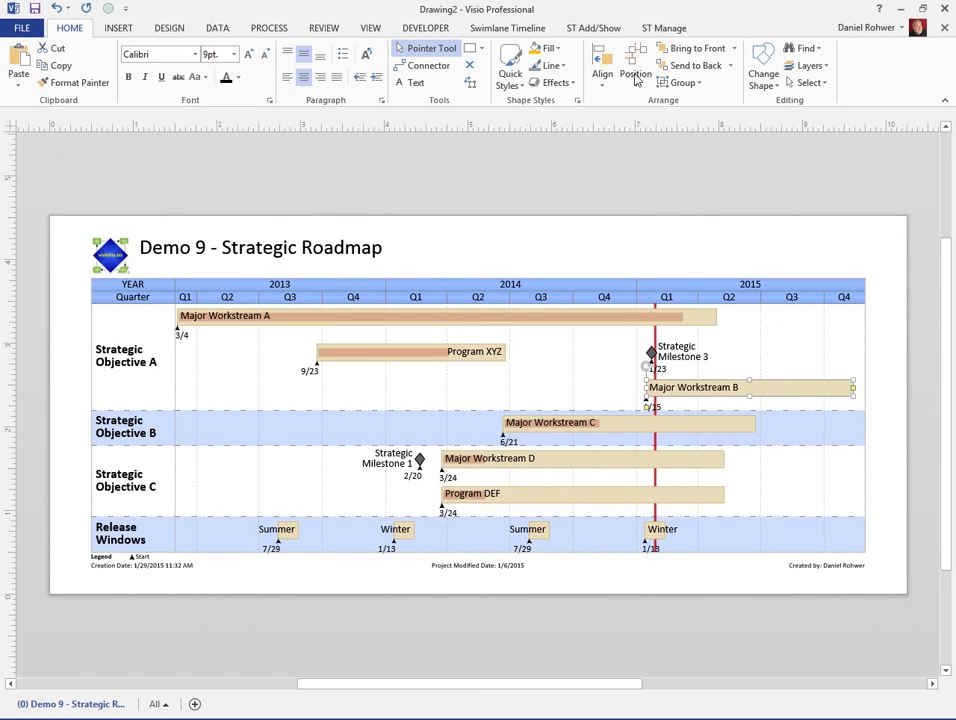
- Apply the Demo 9 - Strategic Roadmap (Fiscal Year July 1) style and zoom into the legend
left_click(517, 30)
left_click(469, 78)
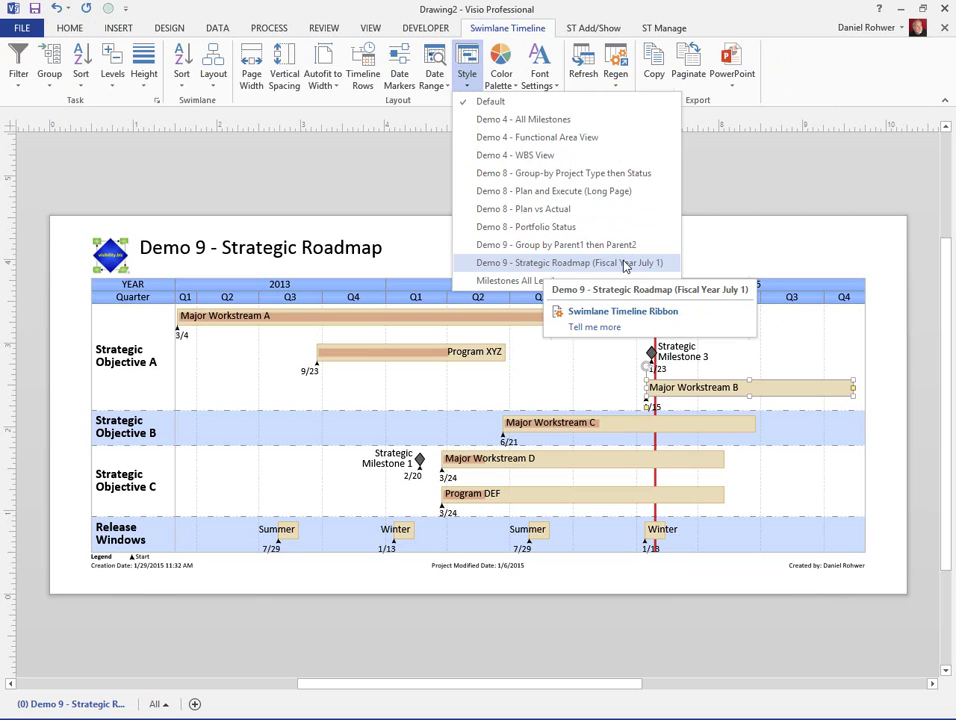
left_click(579, 264)
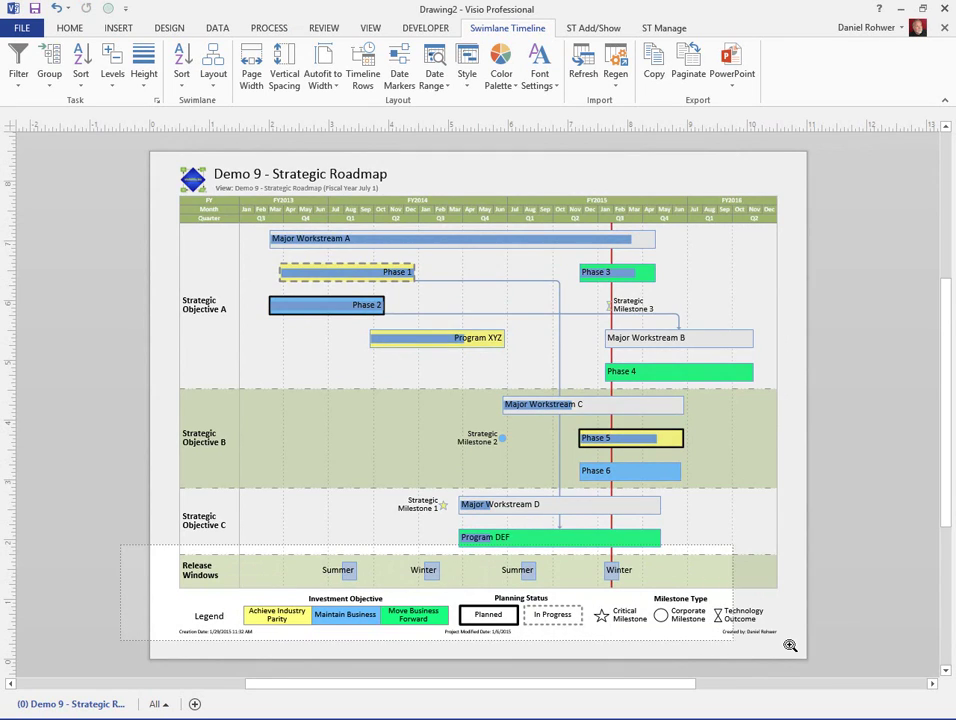
left_click(789, 645, "ctrl+shift")
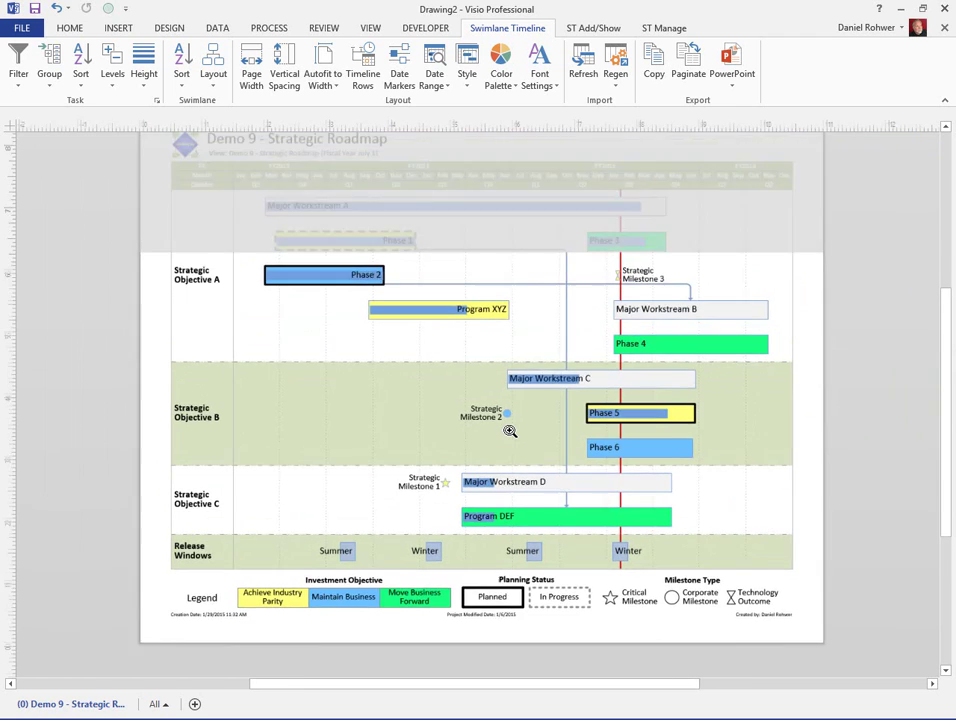
key("ctrl+shift+w")
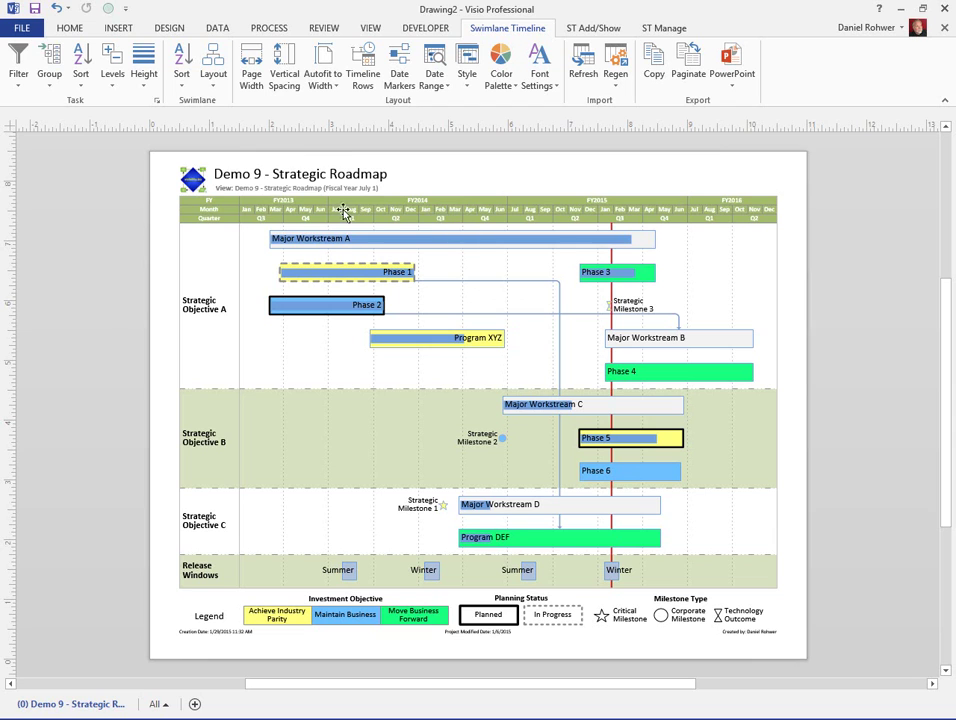
left_click_drag(177, 163, 736, 299)
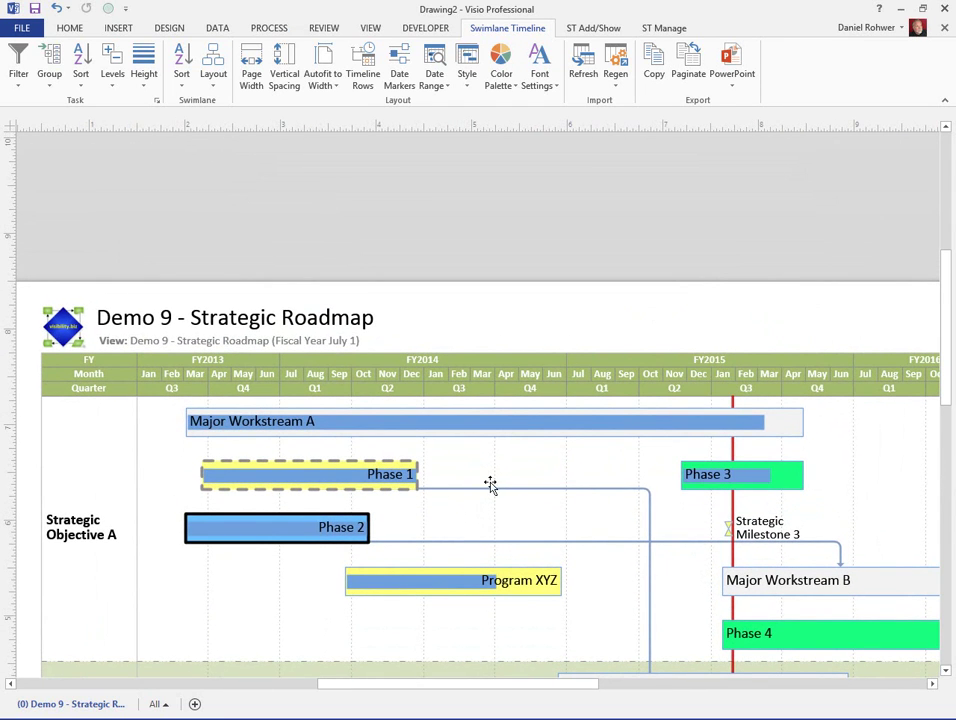
right_click(570, 510, "ctrl+shift")
left_click_drag(570, 512, 558, 395)
scroll(556, 375, "down", 3)
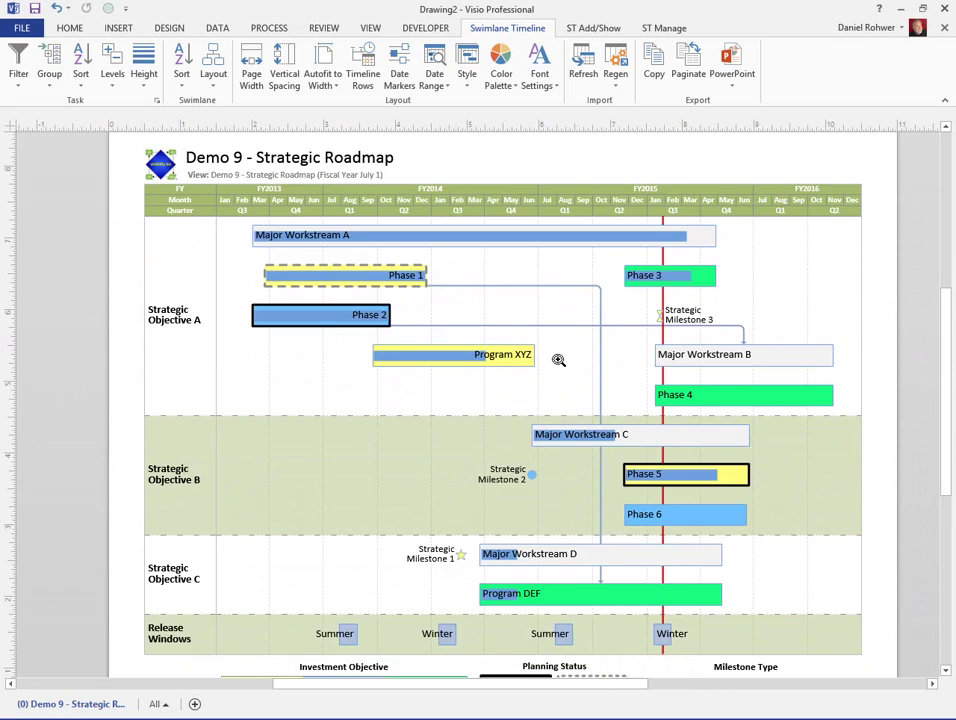
right_click(558, 360, "ctrl+shift")
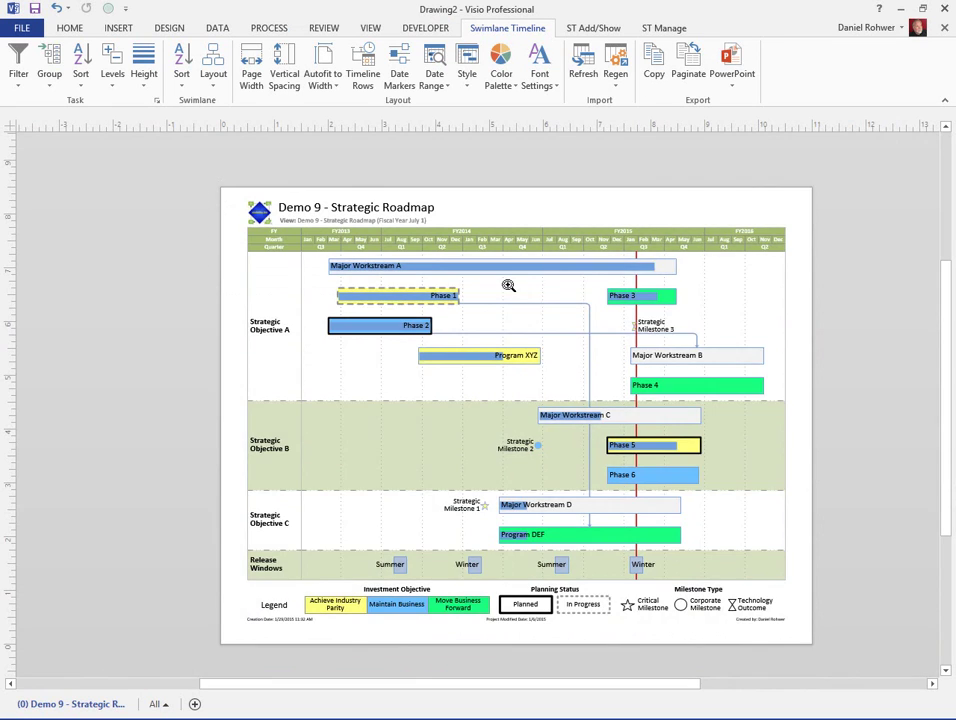
- Hide the visibility.biz title logo under Drawing Logo, then start selecting a new logo file
left_click(508, 284, "ctrl+shift")
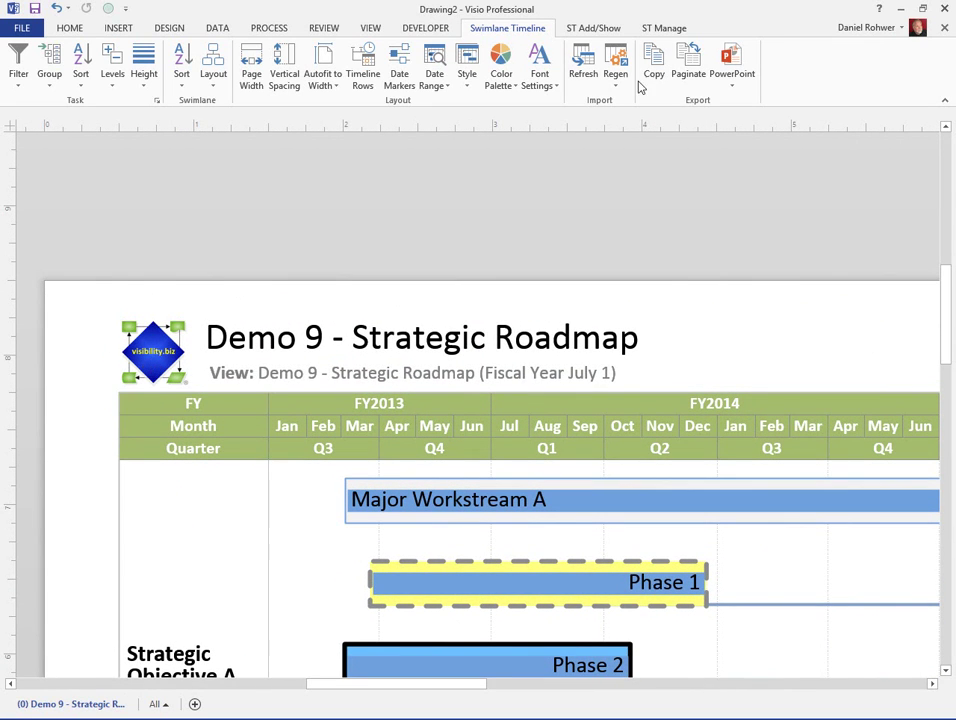
left_click(664, 28)
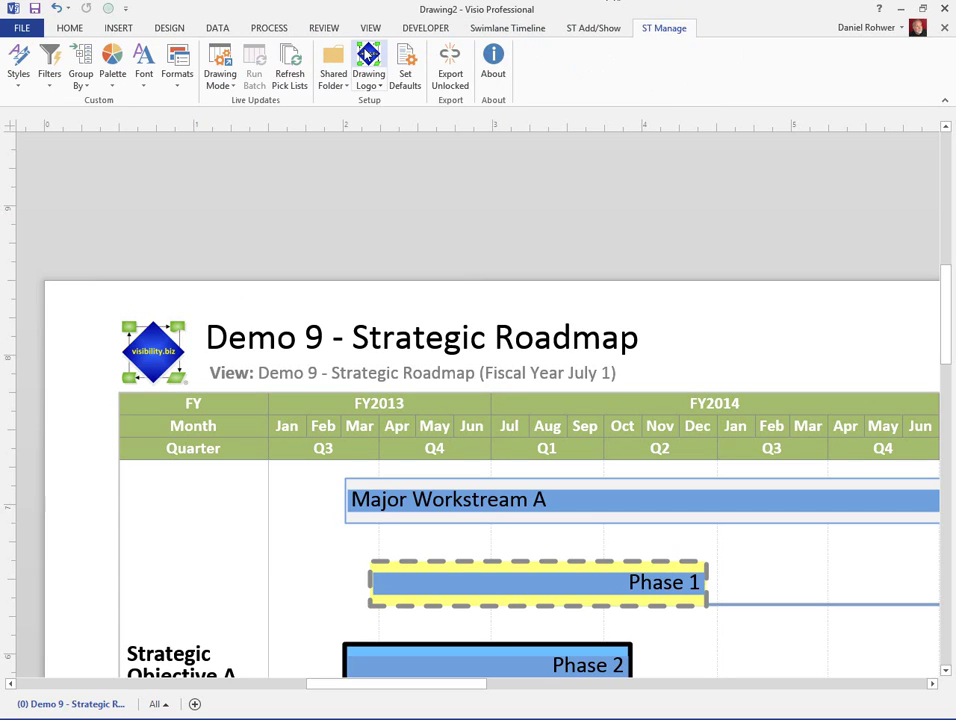
left_click(377, 87)
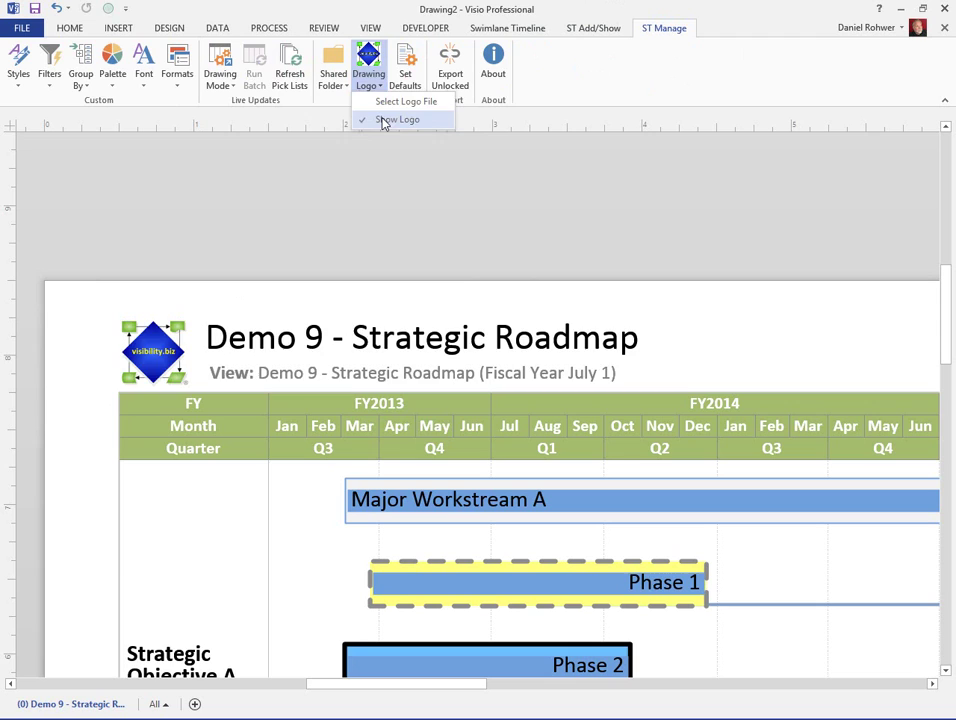
left_click(383, 120)
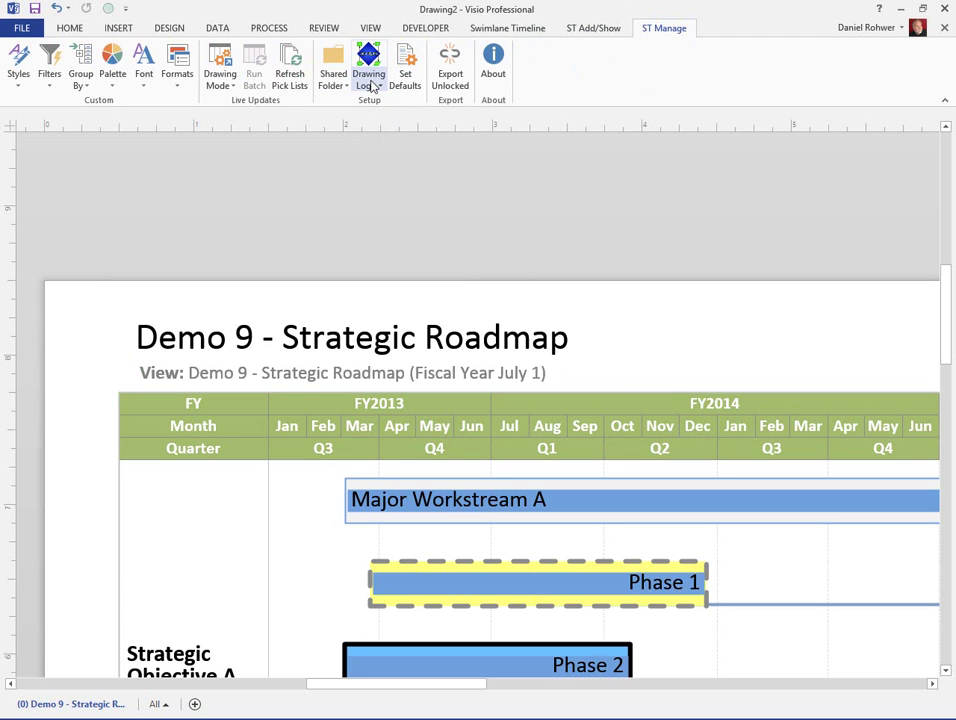
left_click(373, 87)
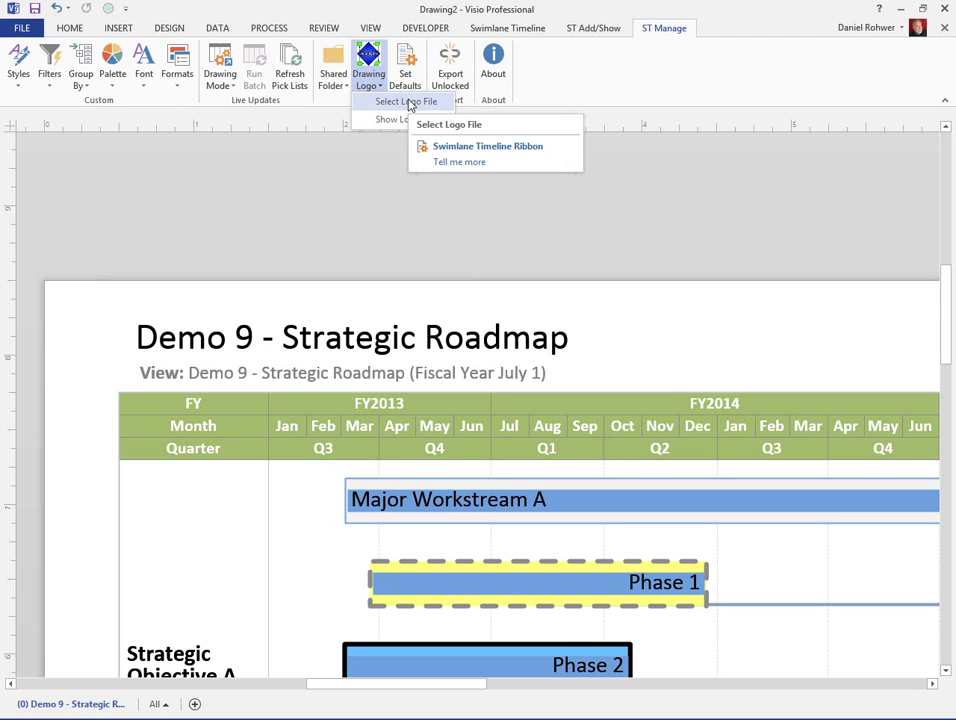
left_click(406, 102)
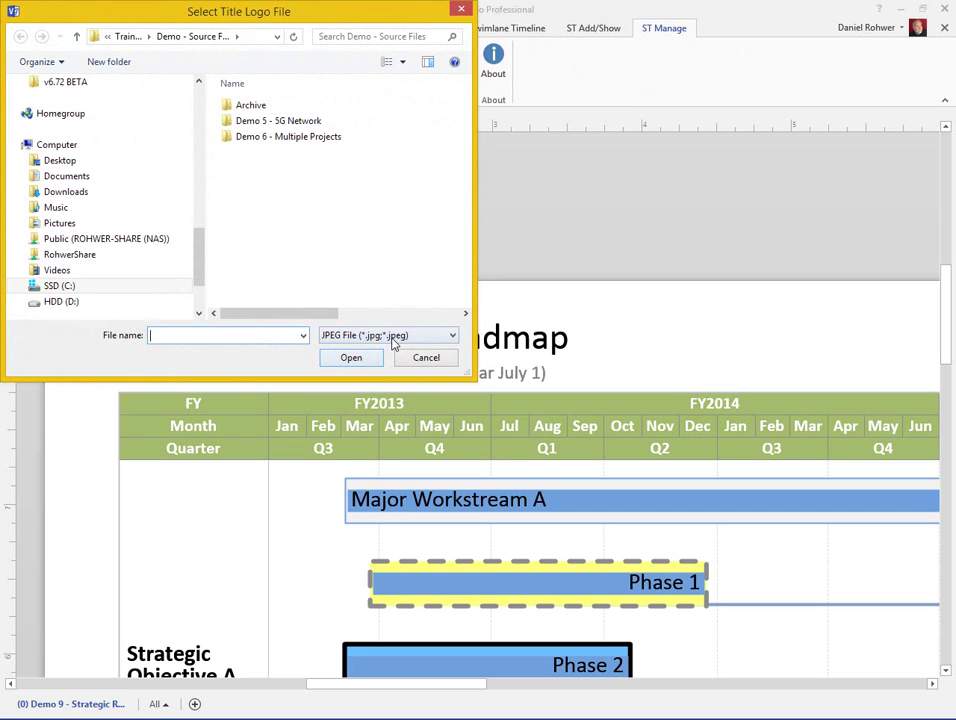
- Pick the JPEG Sharp-Shinned Hawk (face).JPG from c - Pix > Birds as the title logo file
left_click(394, 338)
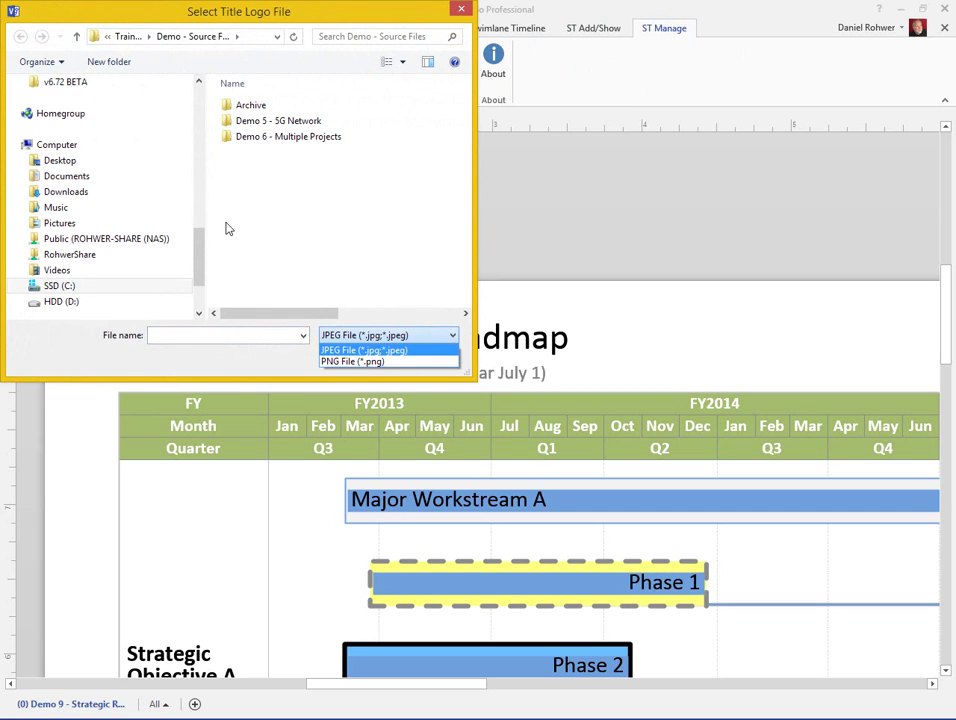
left_click(200, 268)
scroll(199, 258, "up", 10)
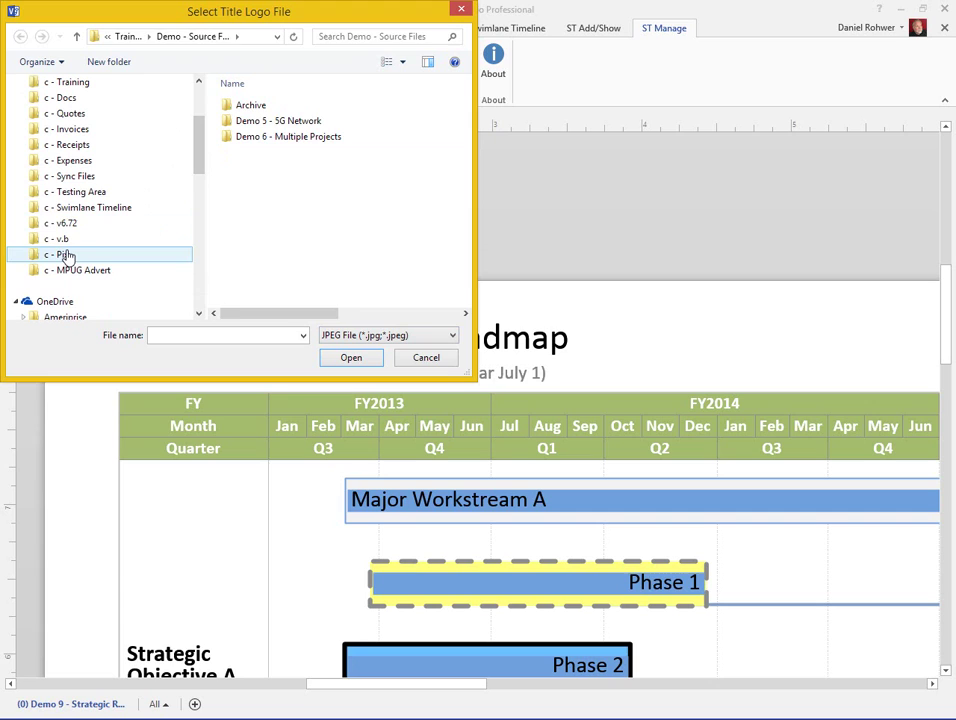
left_click(45, 254)
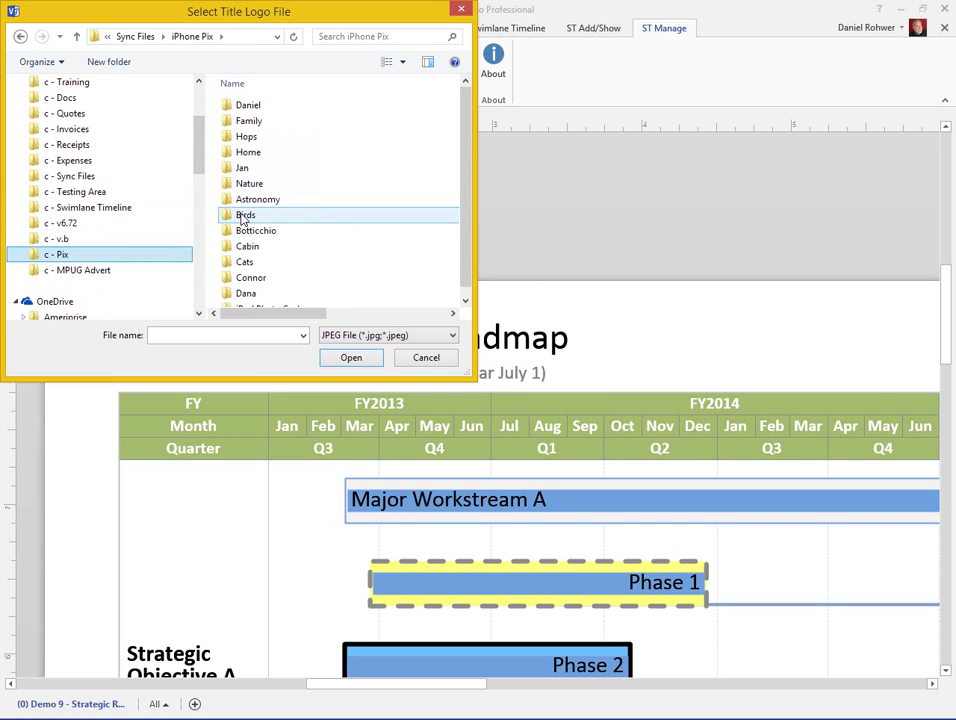
double_click(245, 215)
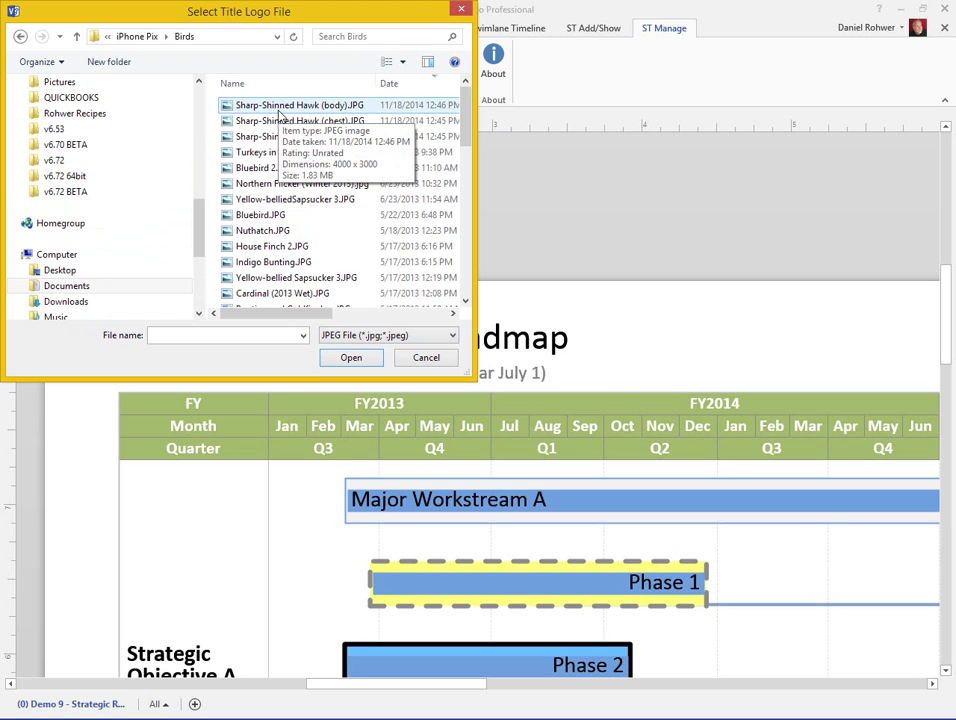
double_click(271, 135)
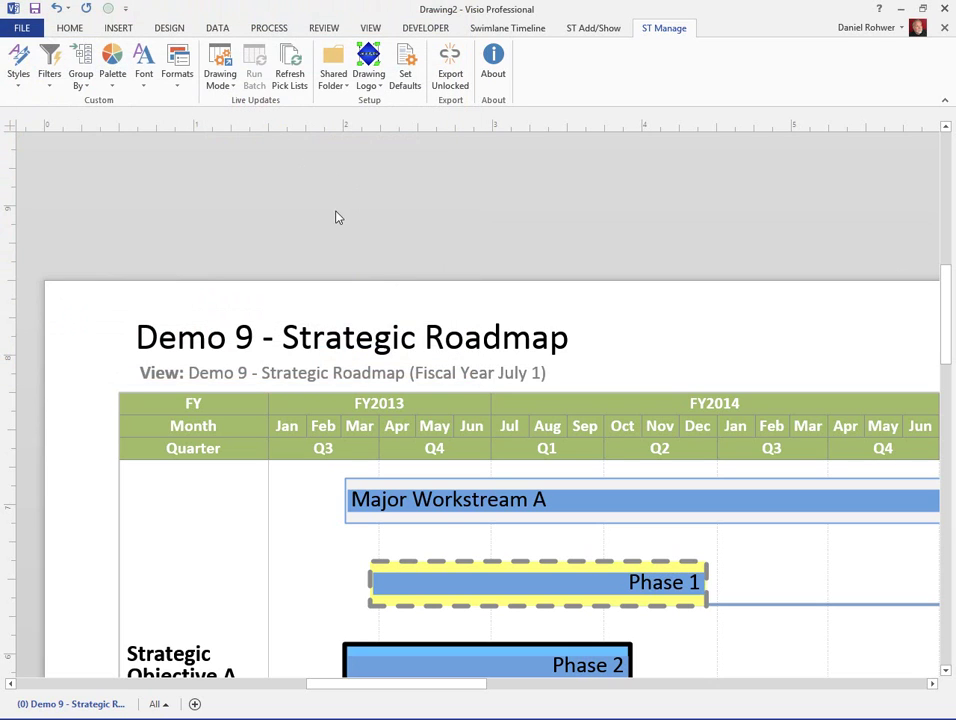
- Turn on Show Logo so the hawk photo appears beside the title, and zoom to check it
left_click(368, 60)
left_click(459, 10)
left_click(370, 85)
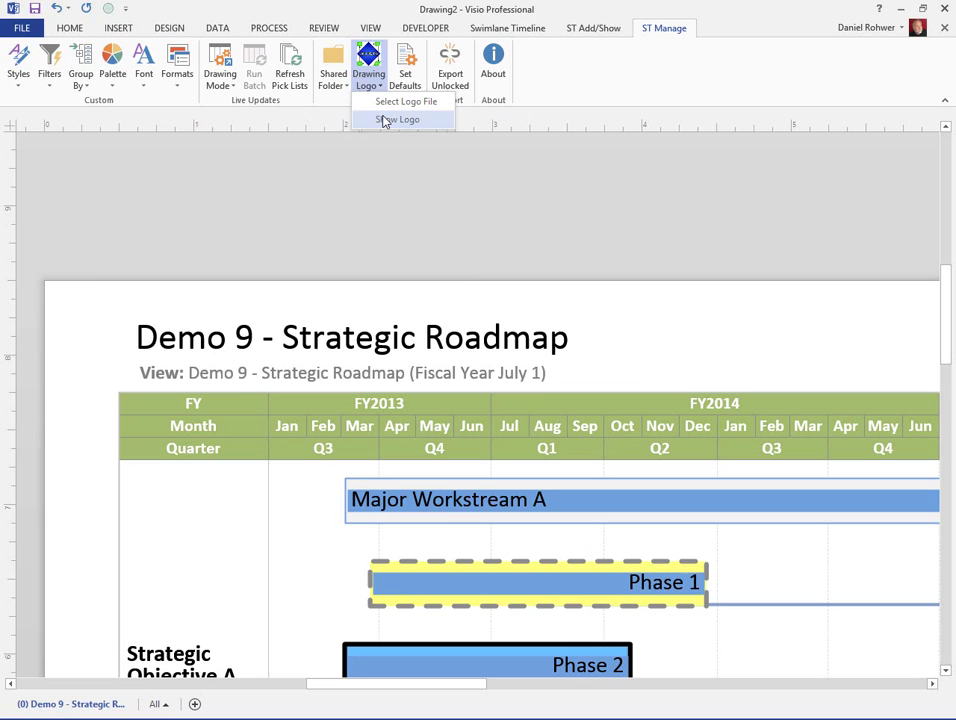
left_click(385, 119)
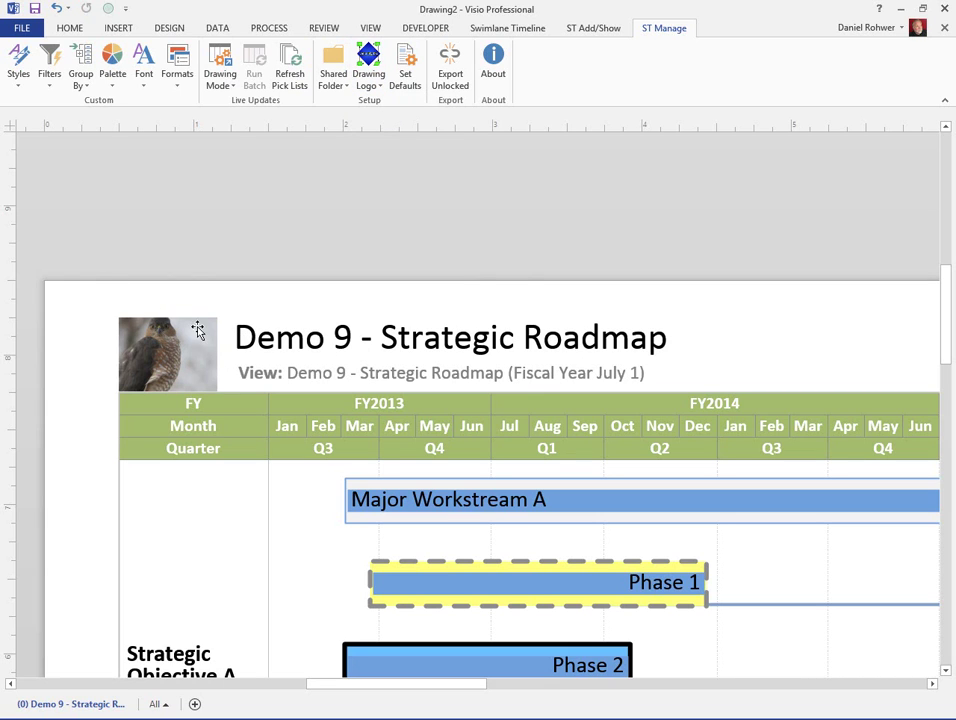
left_click_drag(70, 288, 391, 465)
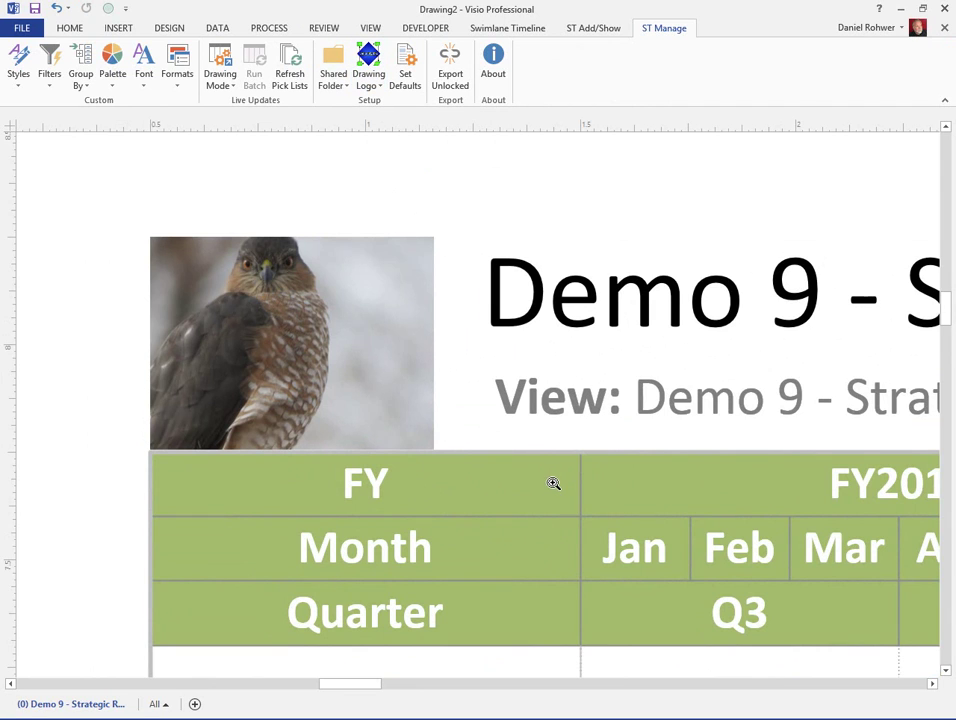
key("ctrl+shift+w")
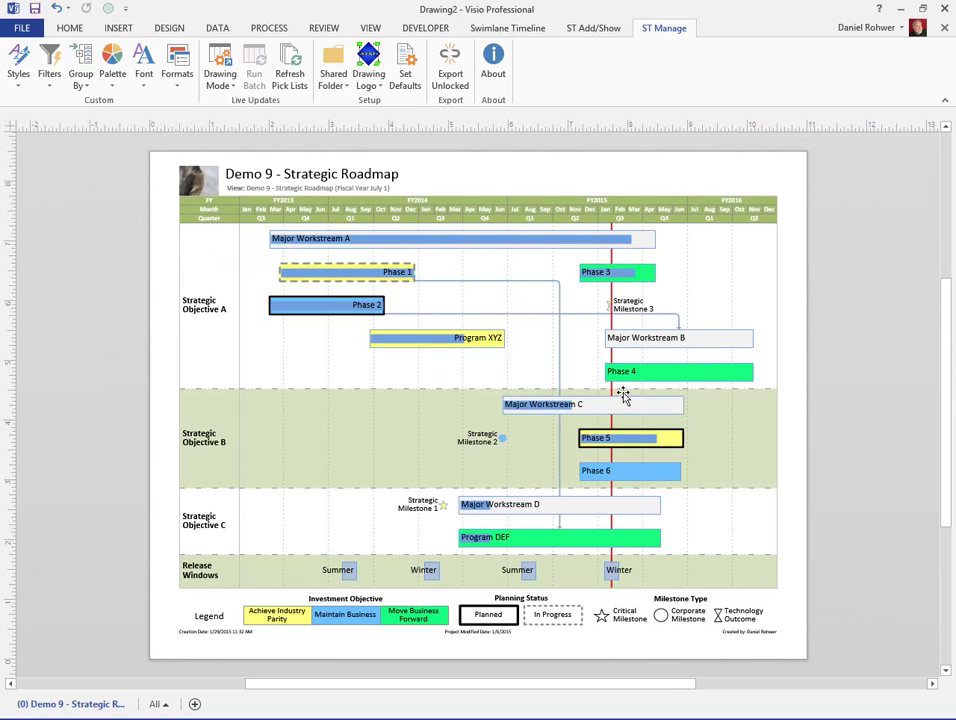
- Export the roadmap to a PowerPoint slide and preview it as a full-screen slide show
left_click(527, 28)
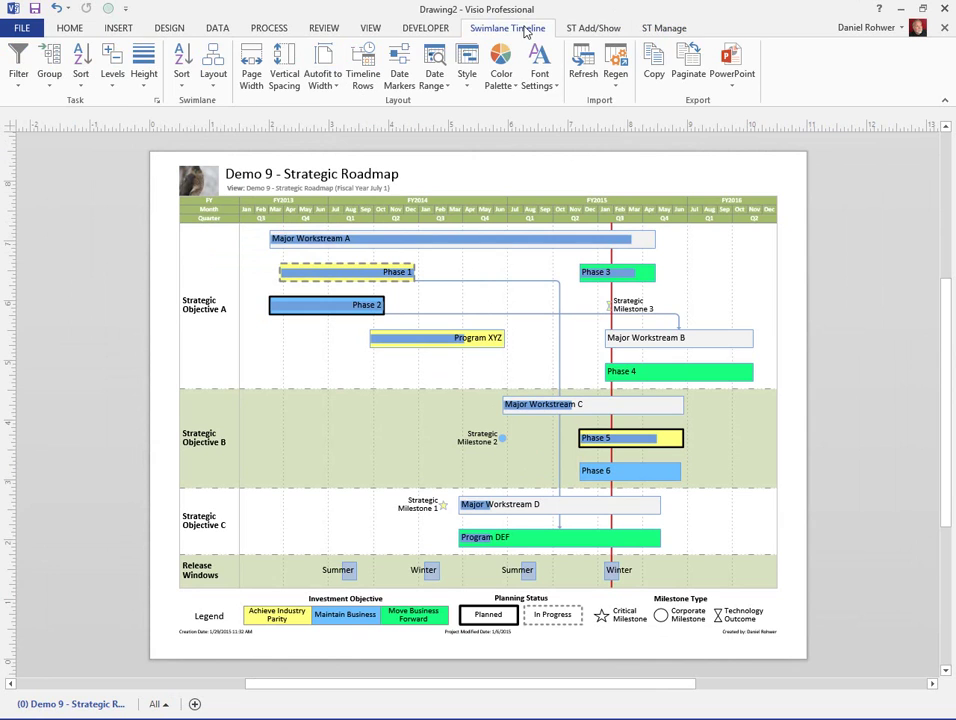
left_click(732, 65)
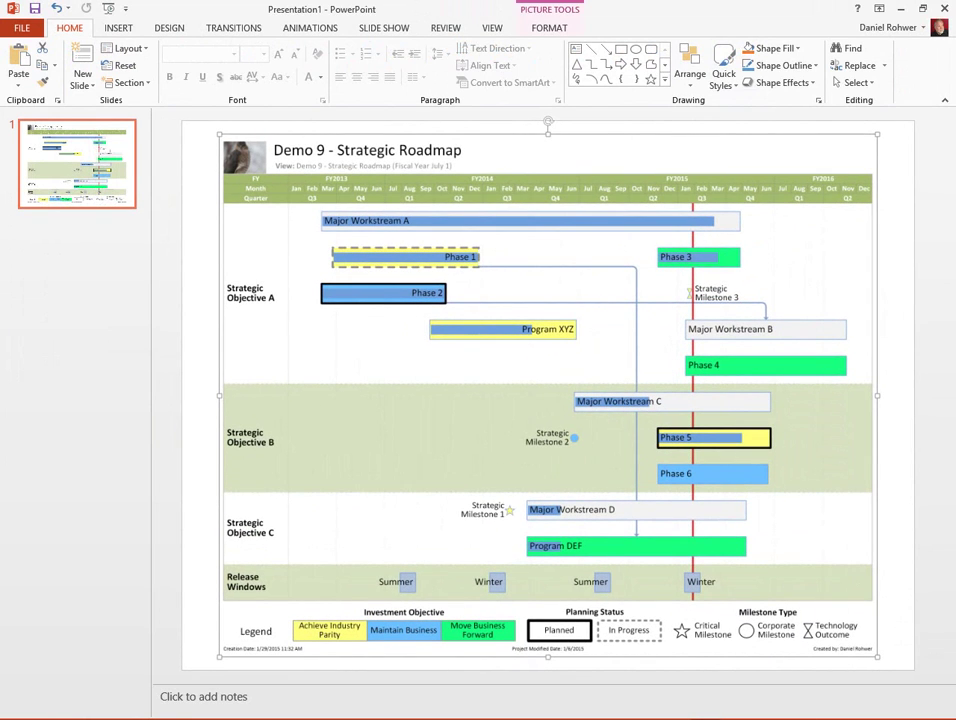
key("F5")
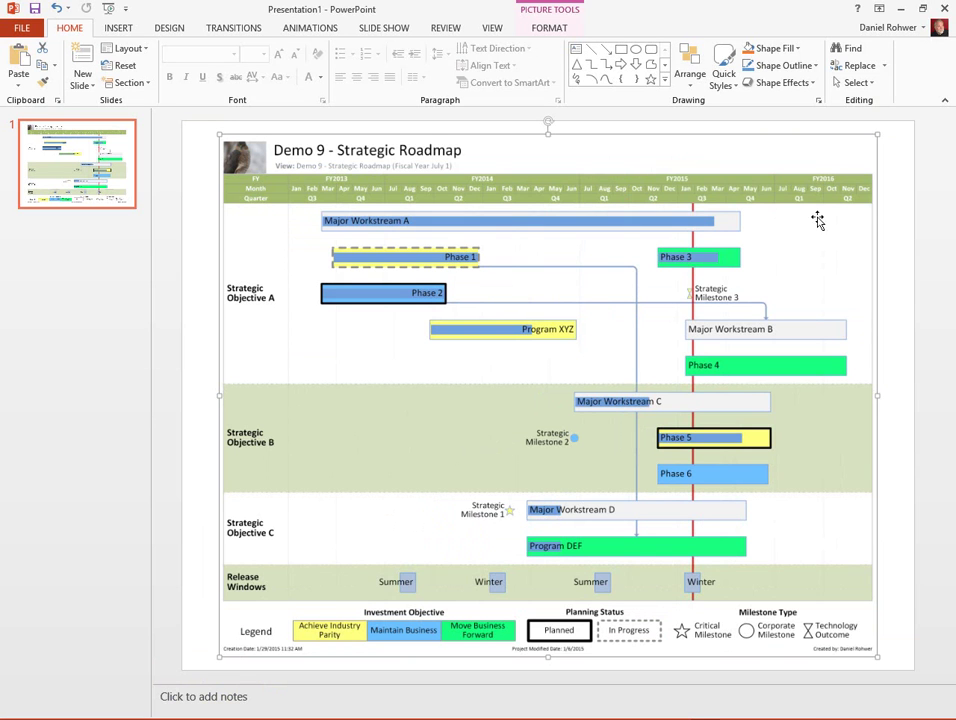
left_click(896, 211)
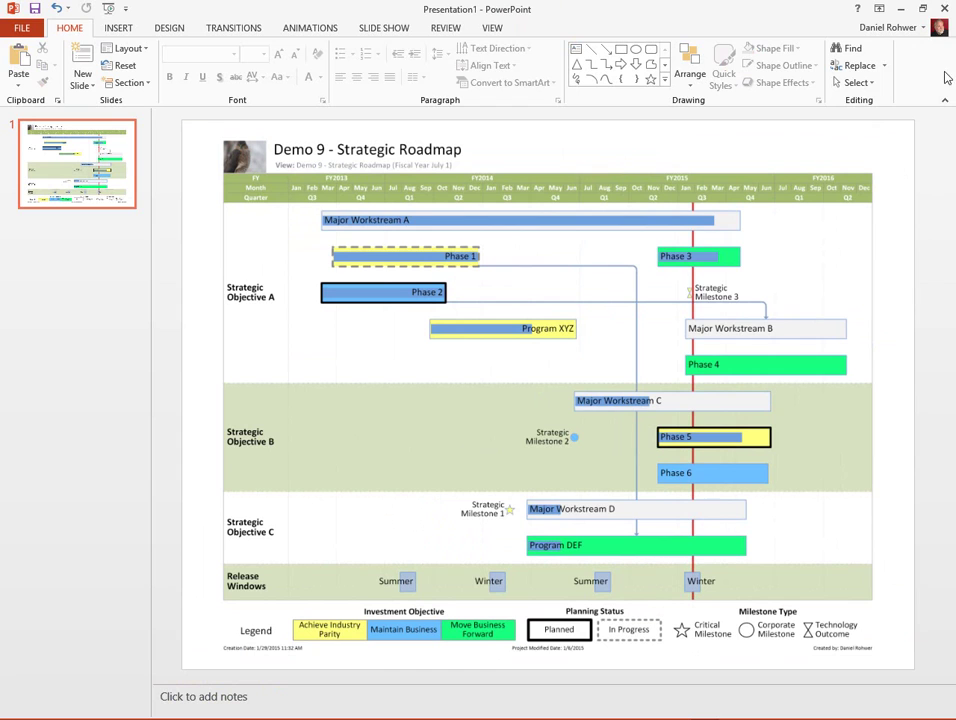
- Close PowerPoint without saving, then zoom into the Visio roadmap and select the Phase 6 bar
left_click(948, 8)
left_click(478, 391)
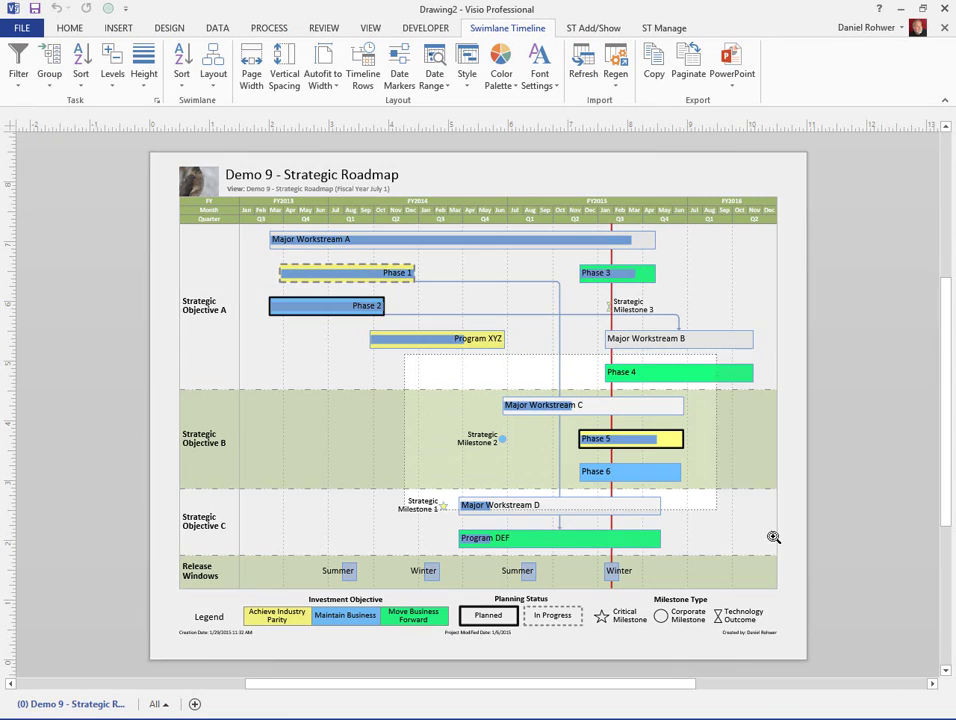
left_click(715, 538, "ctrl+shift")
left_click(540, 451)
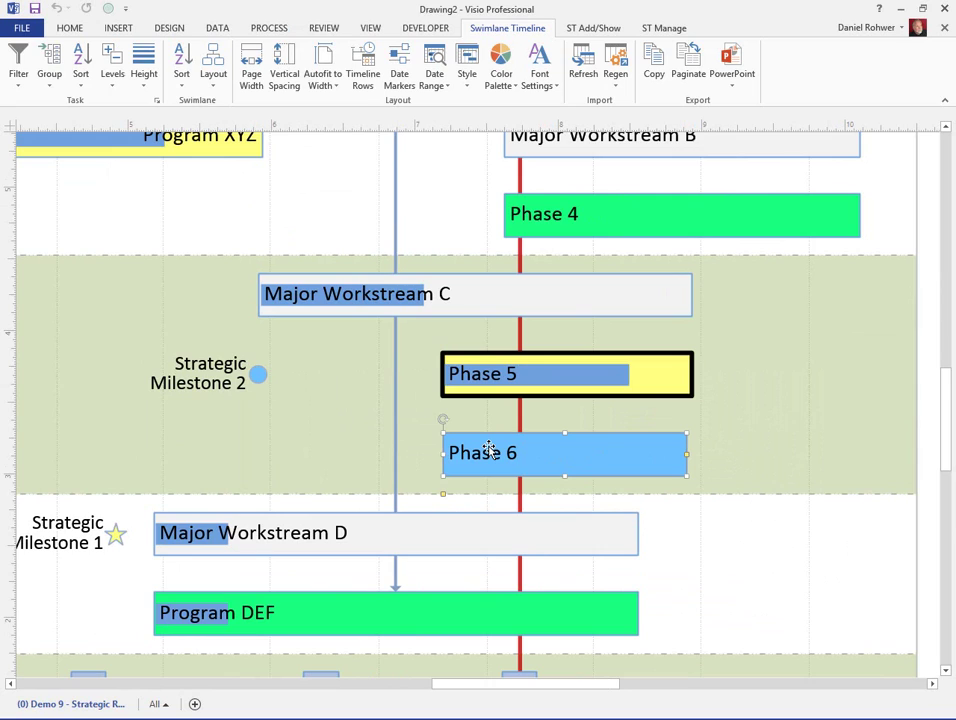
right_click(583, 453)
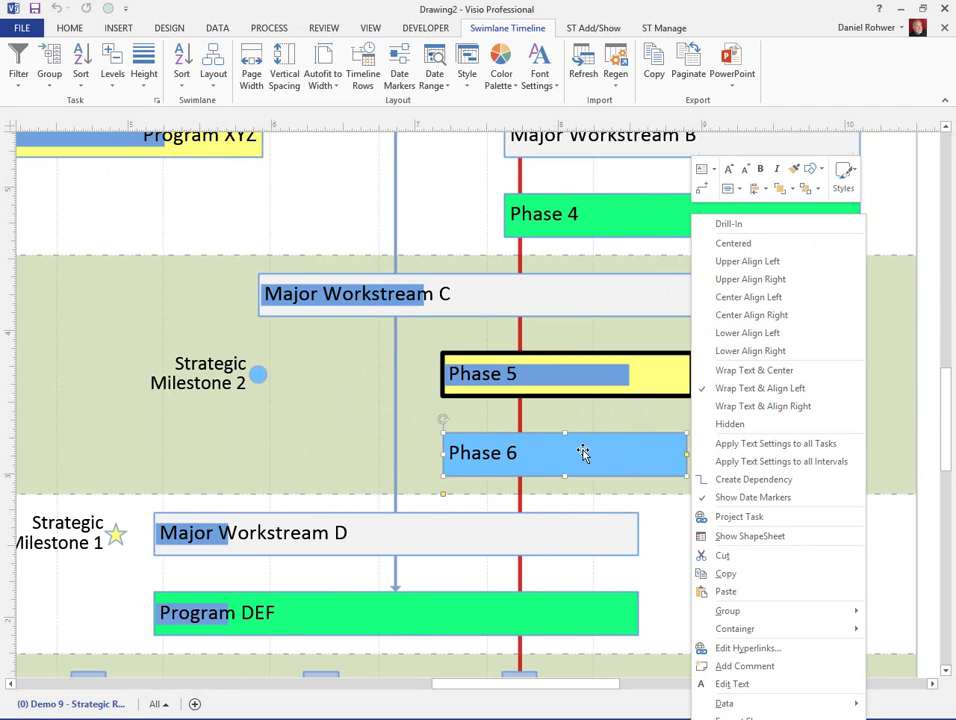
left_click(738, 517)
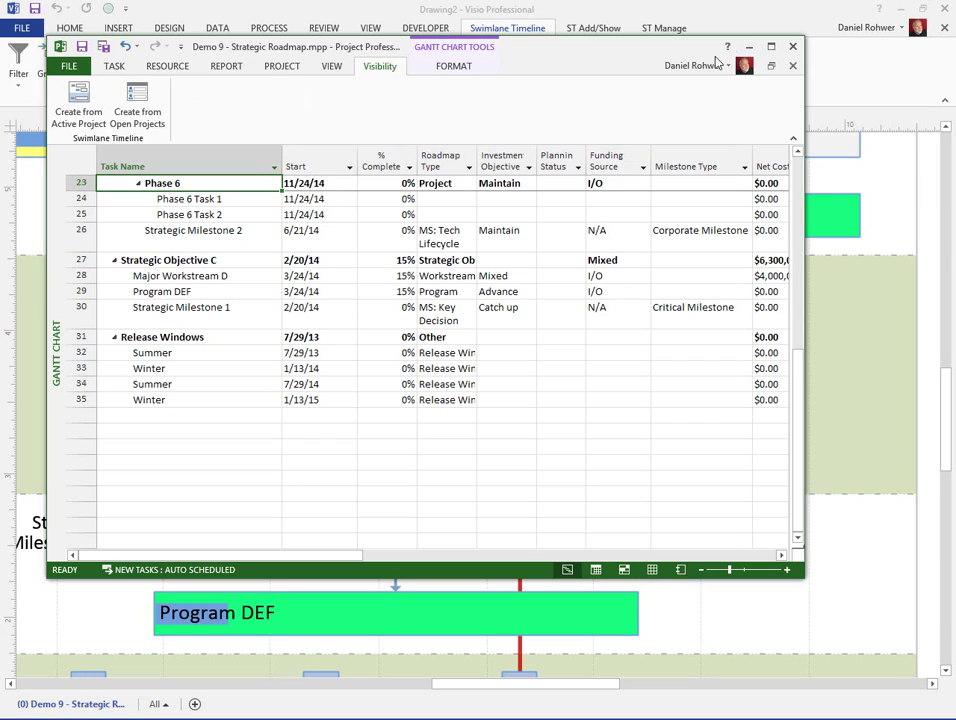
left_click(793, 45)
left_click(548, 420)
left_click(855, 60)
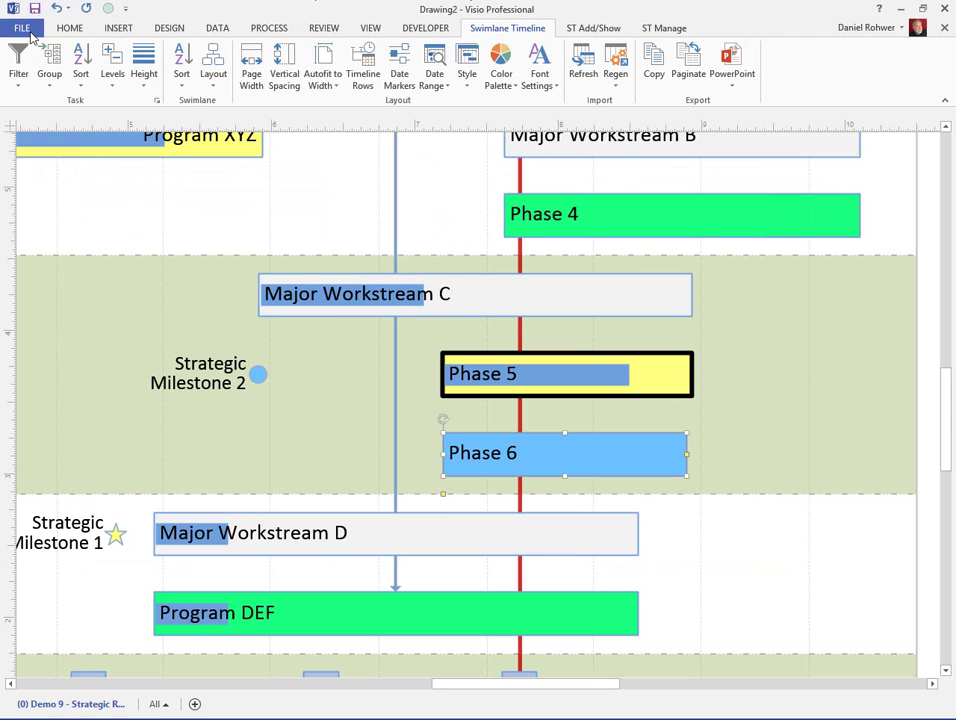
- Open the roadmap's refresh data sources and delete the existing source entry
left_click(585, 66)
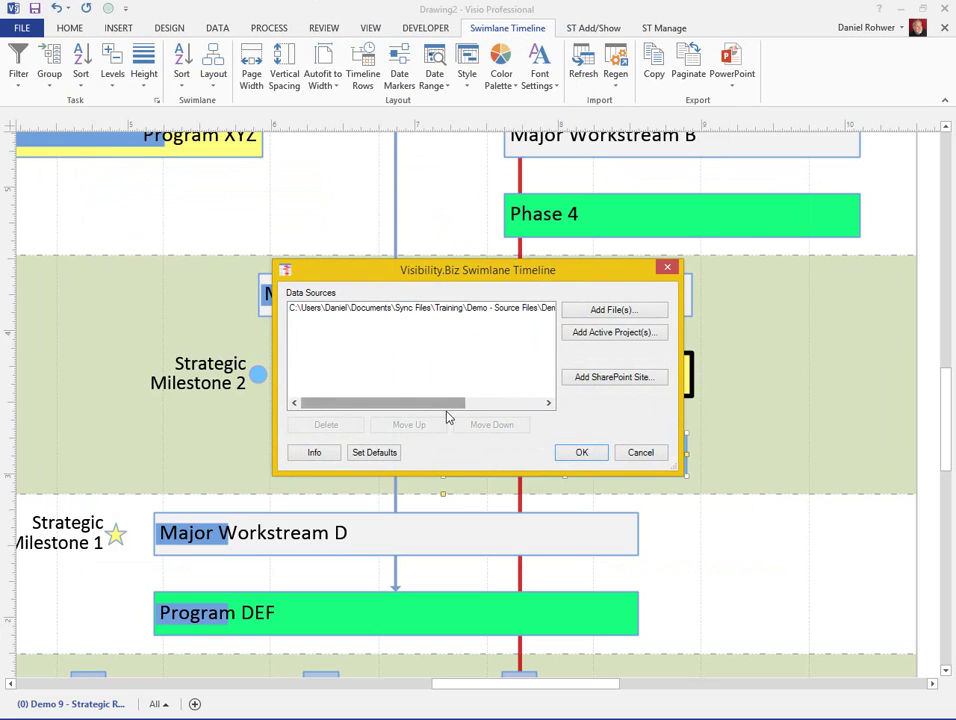
left_click_drag(444, 407, 525, 405)
left_click(491, 312)
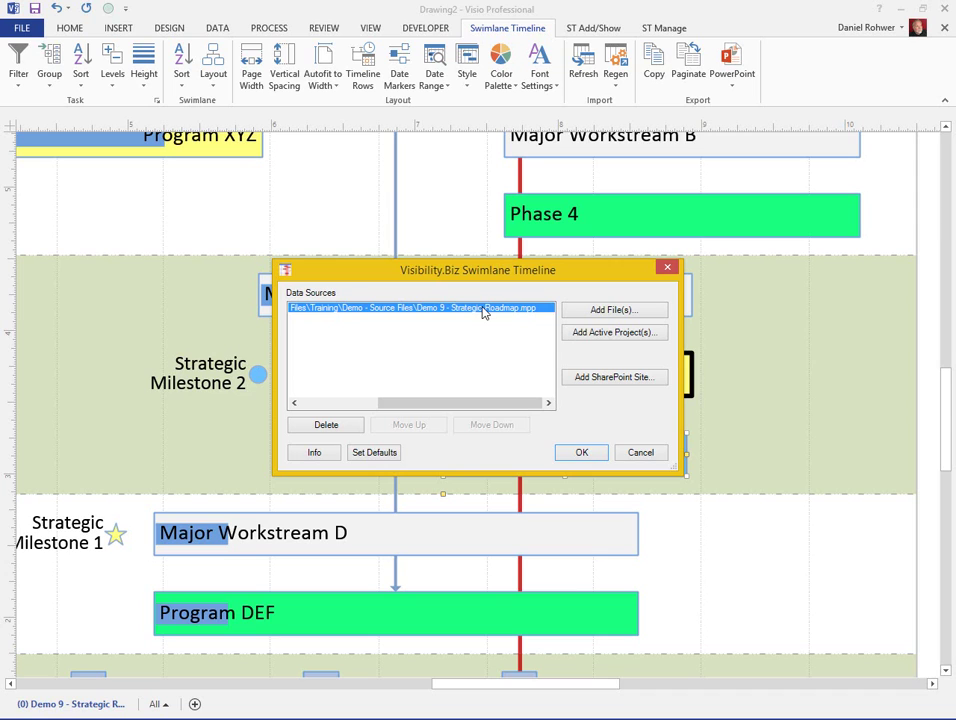
left_click(327, 426)
- Add Demo 9 - Strategic Roadmap (Phase 6 Percent Change).mpp as a Project file source and refresh
left_click(615, 310)
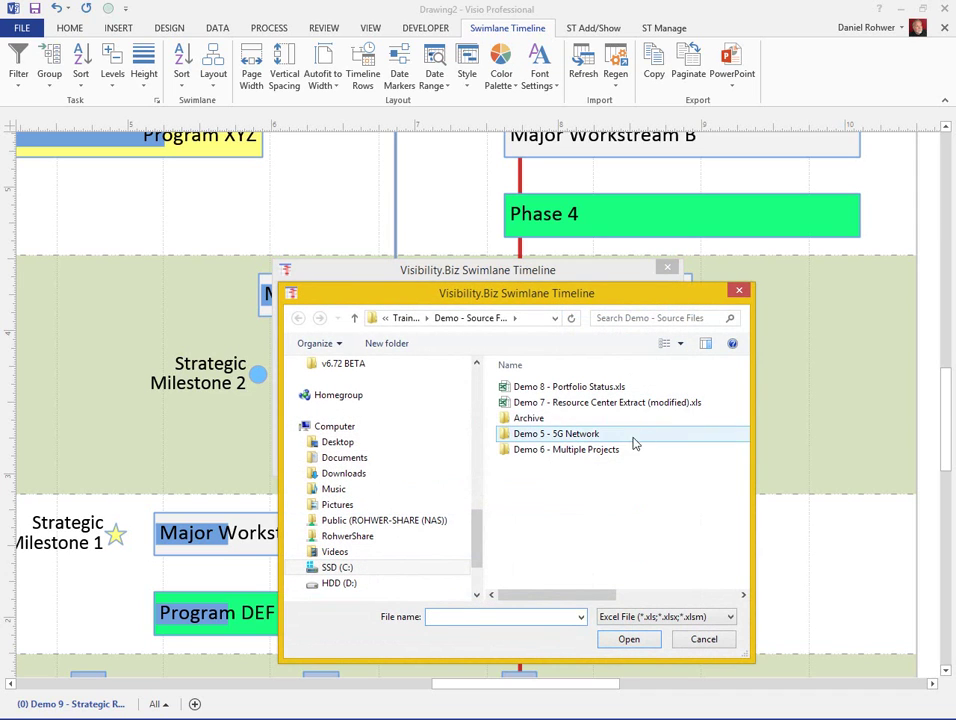
left_click(642, 617)
left_click(640, 632)
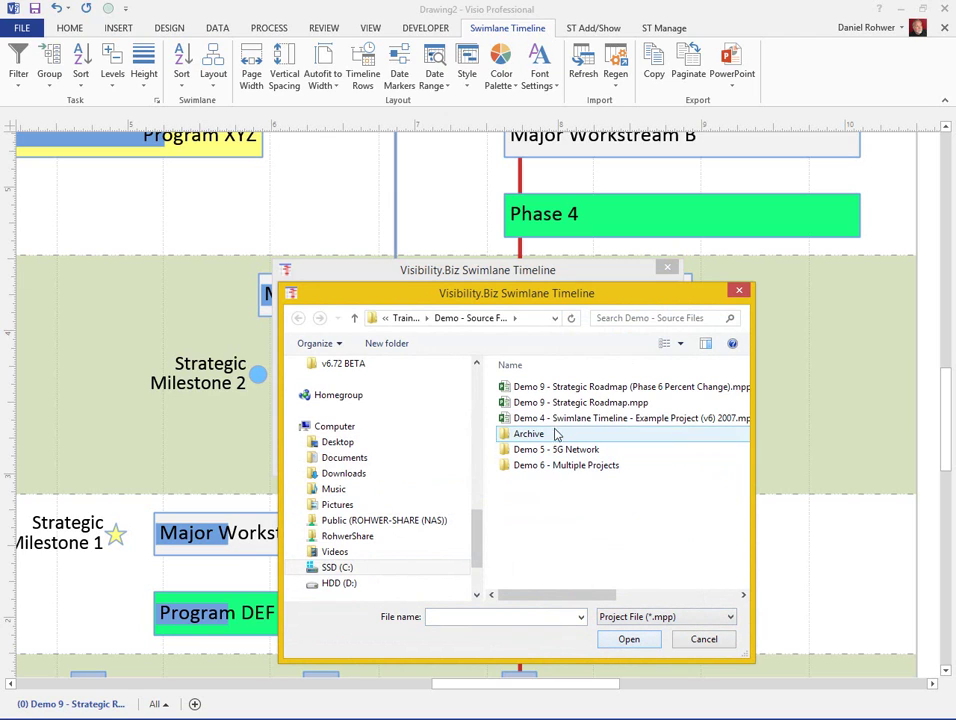
left_click(640, 387)
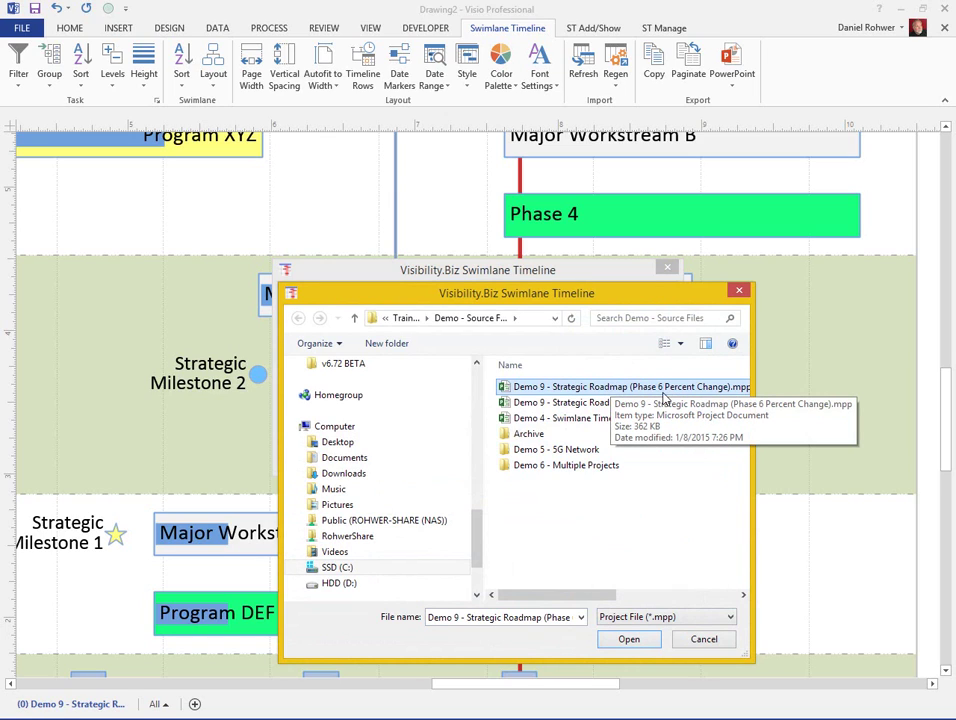
double_click(675, 391)
left_click(590, 454)
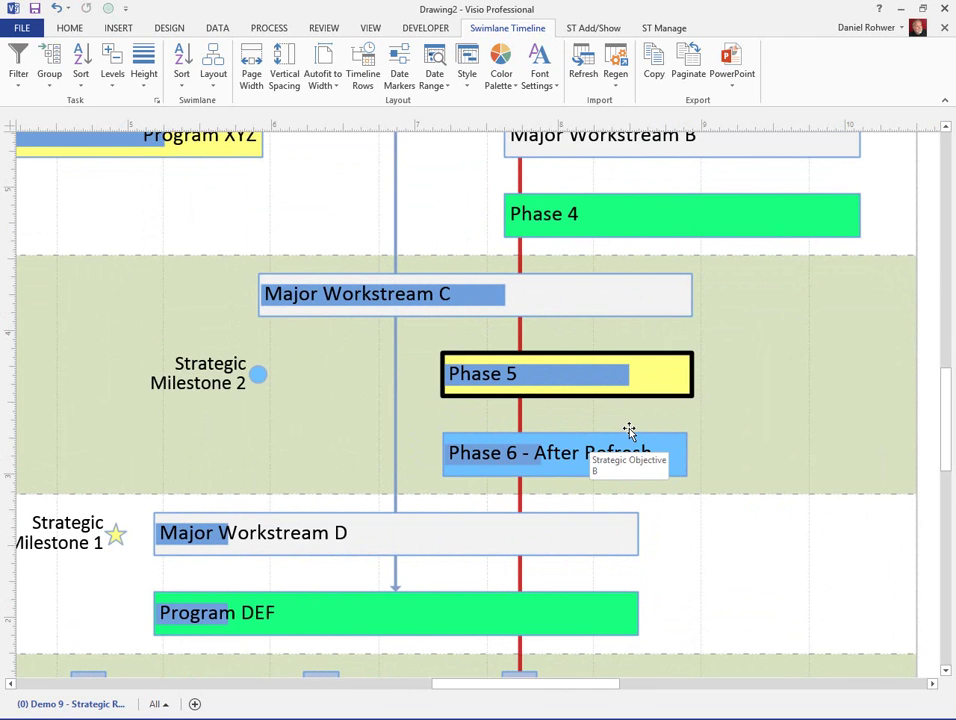
- Zoom out to the whole page to view the refreshed Phase 6 - After Refresh bar
key("ctrl+shift+w")
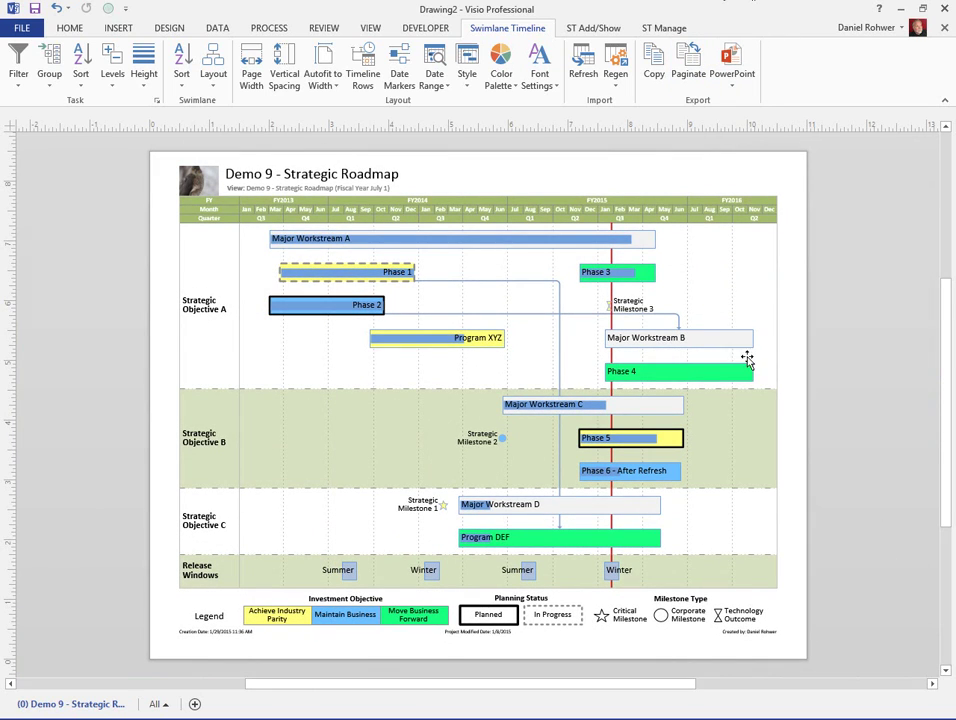